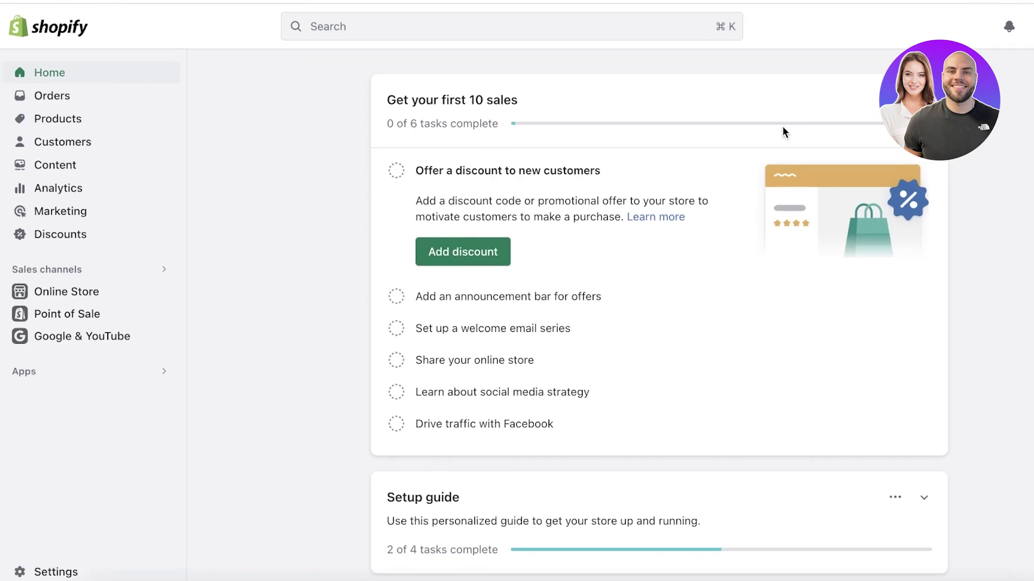
- Go to the Products list showing Bag, clutch formal bag and High stiletto heels
scroll(774, 131, down, 1)
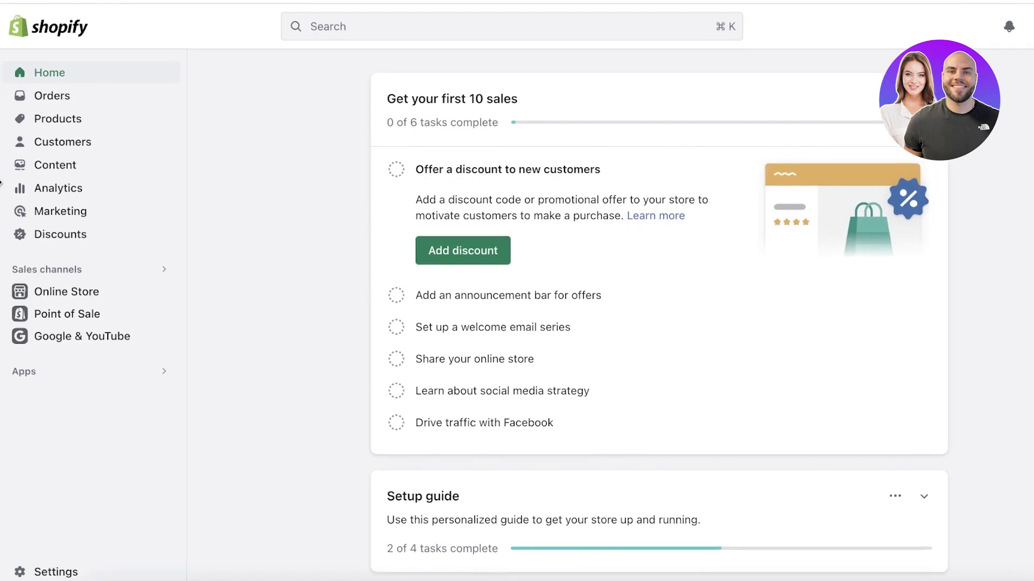
click(58, 126)
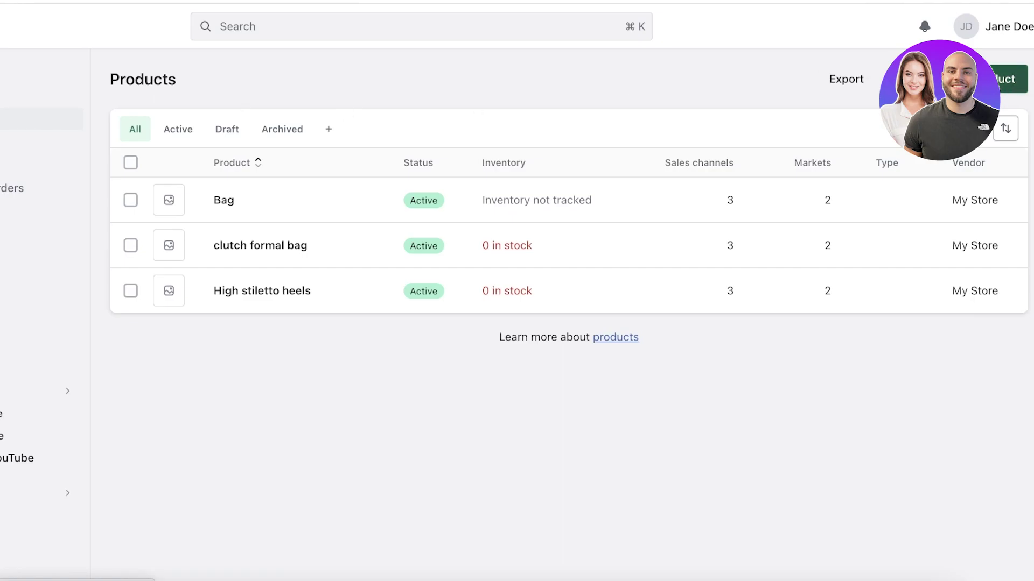
- Create a new product titled 'Red Print T-shirt'
click(1005, 81)
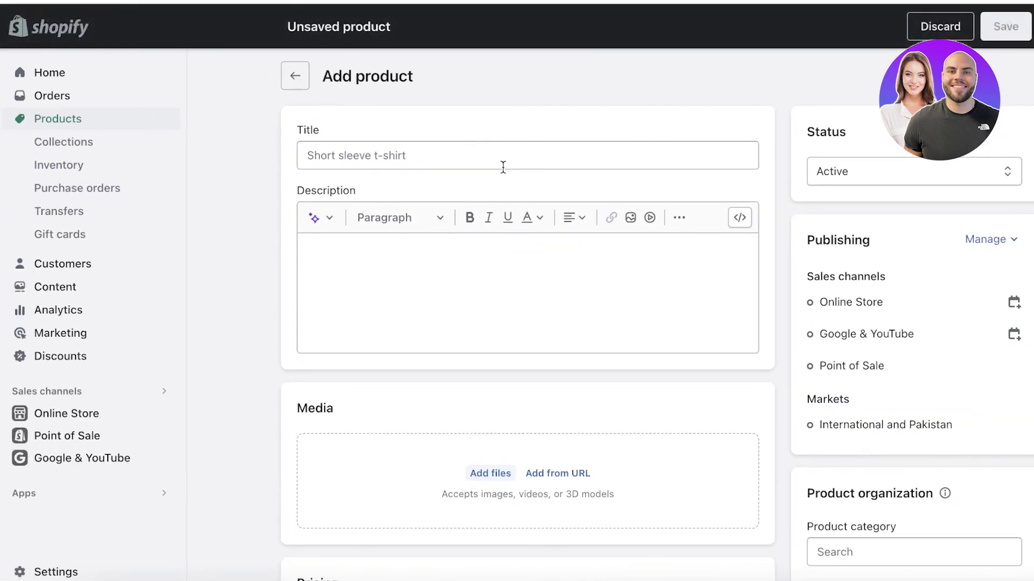
click(501, 161)
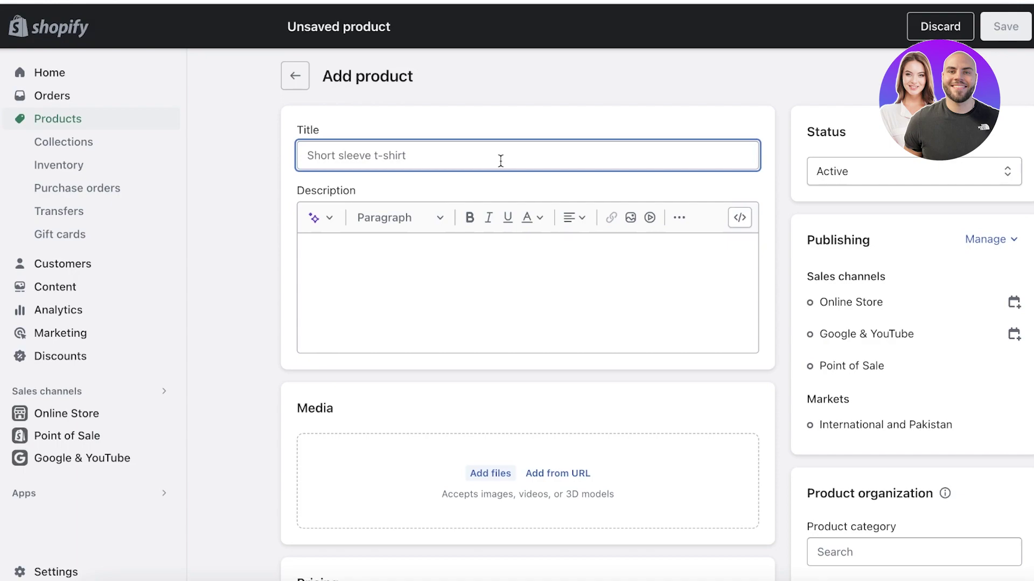
text(Red Print T-shirt)
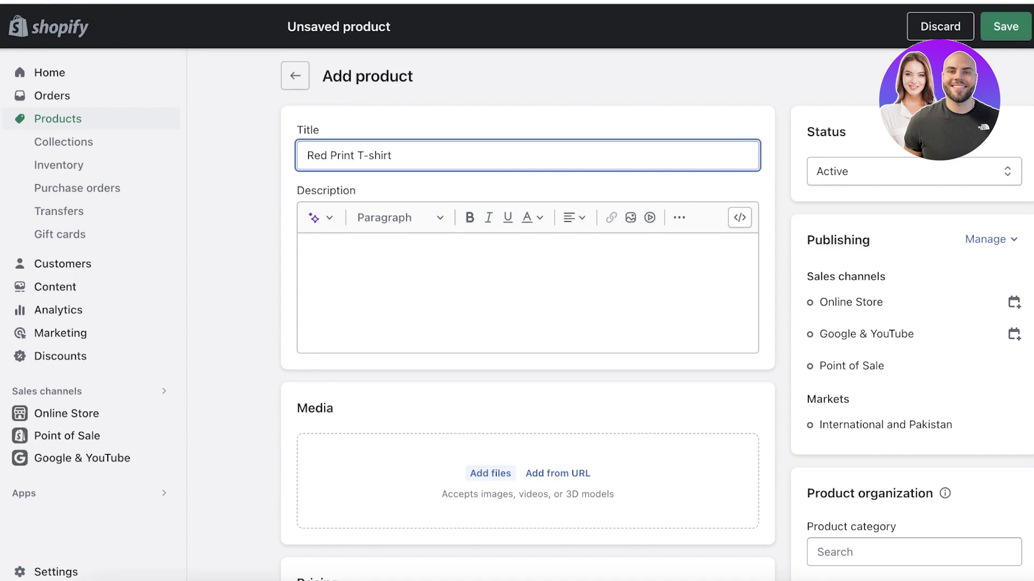
- Generate an AI product description from the keywords 'cotton red' and keep it
click(319, 217)
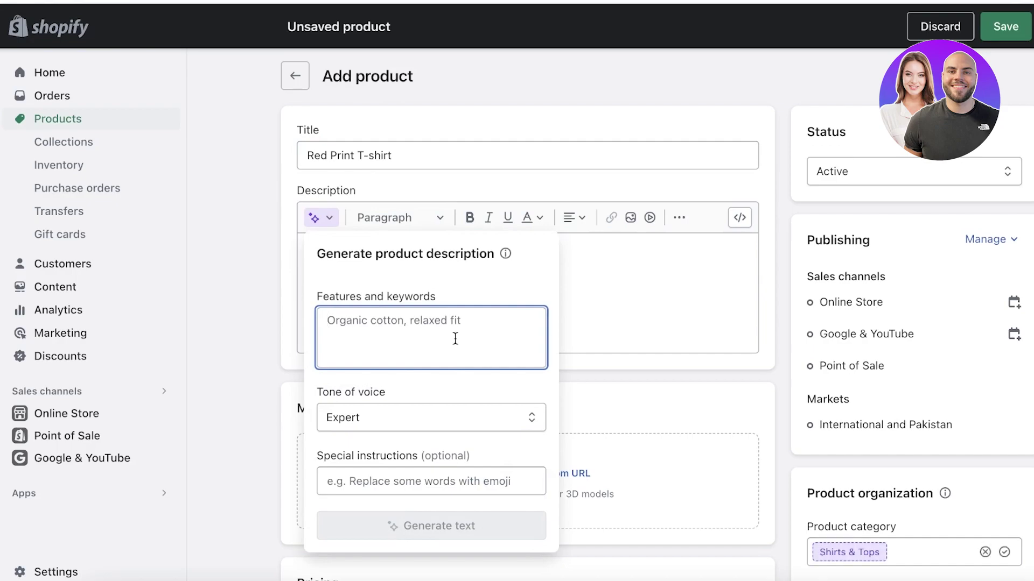
text(cotton red)
click(431, 526)
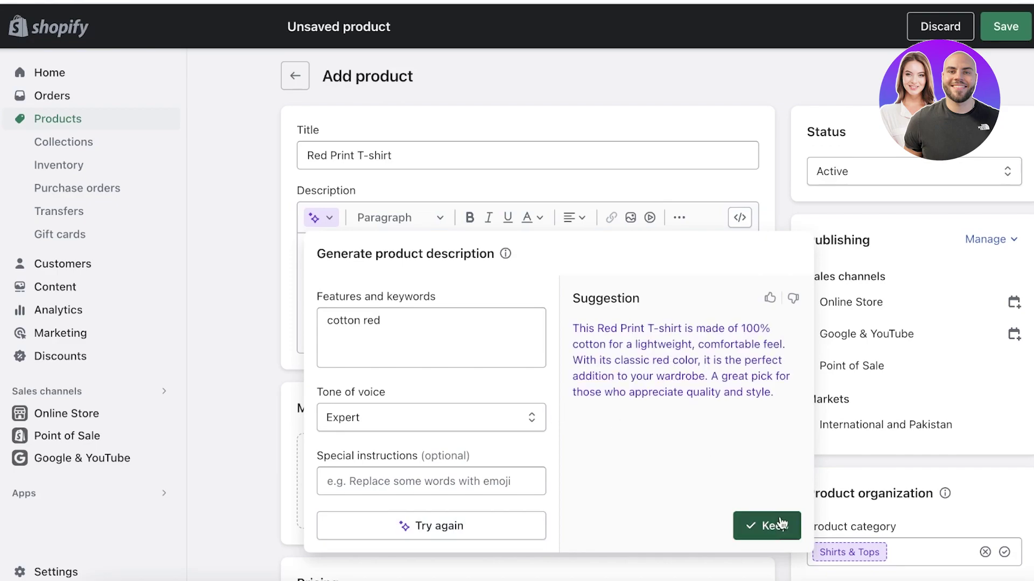
click(775, 526)
click(864, 172)
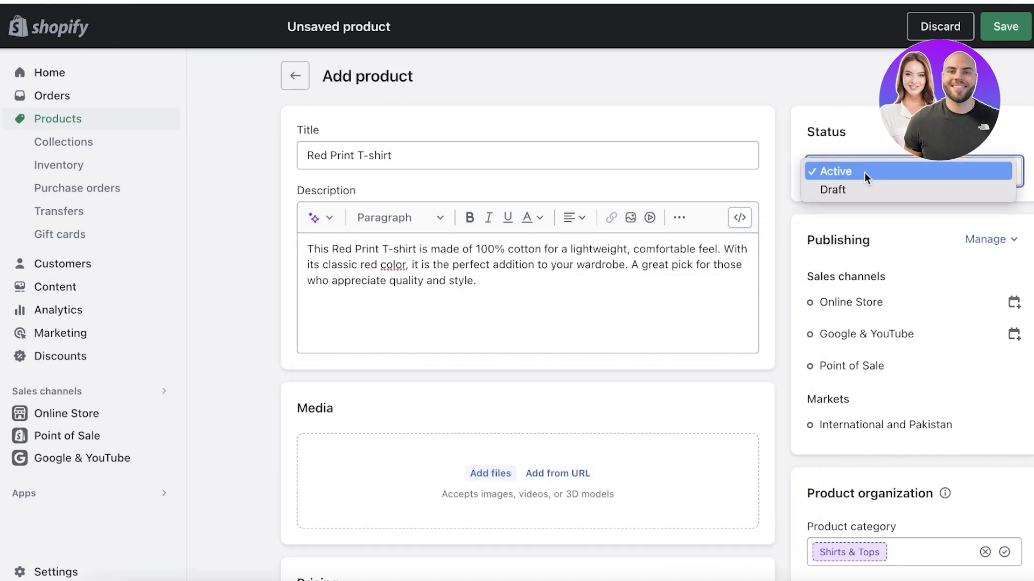
- Leave the product status set to Active
click(864, 172)
scroll(618, 324, down, 1)
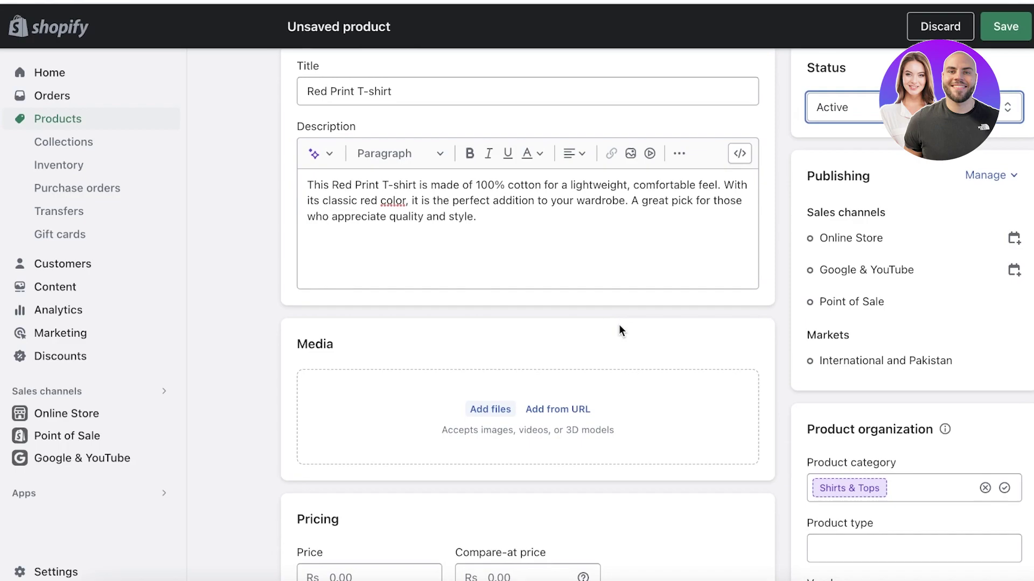
scroll(619, 326, down, 1)
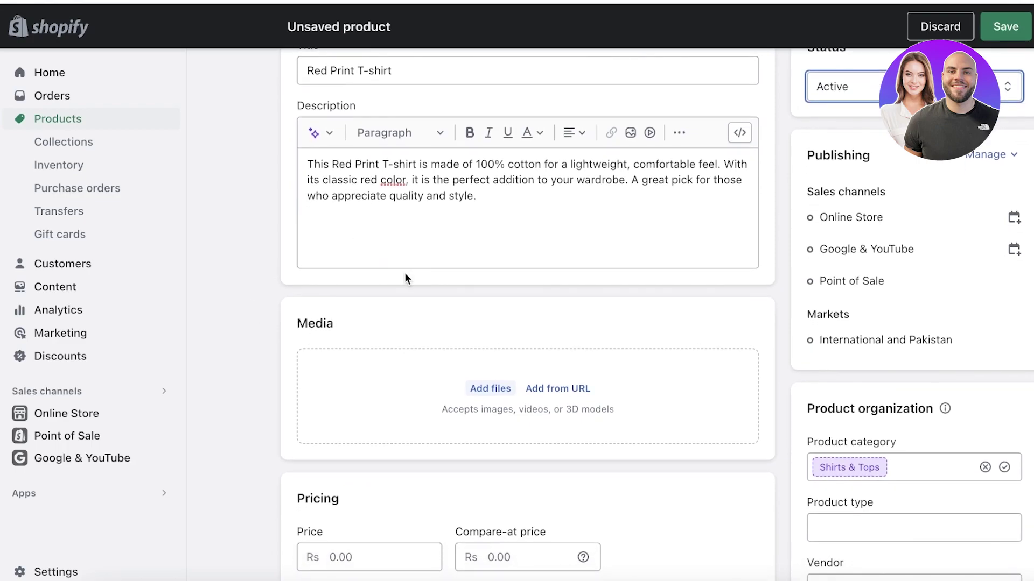
scroll(404, 277, down, 1)
- Upload unisex-tshirt-mockup-of-a-girl-wearing-casual-clothing.jpeg from Downloads as product media
click(374, 326)
click(303, 170)
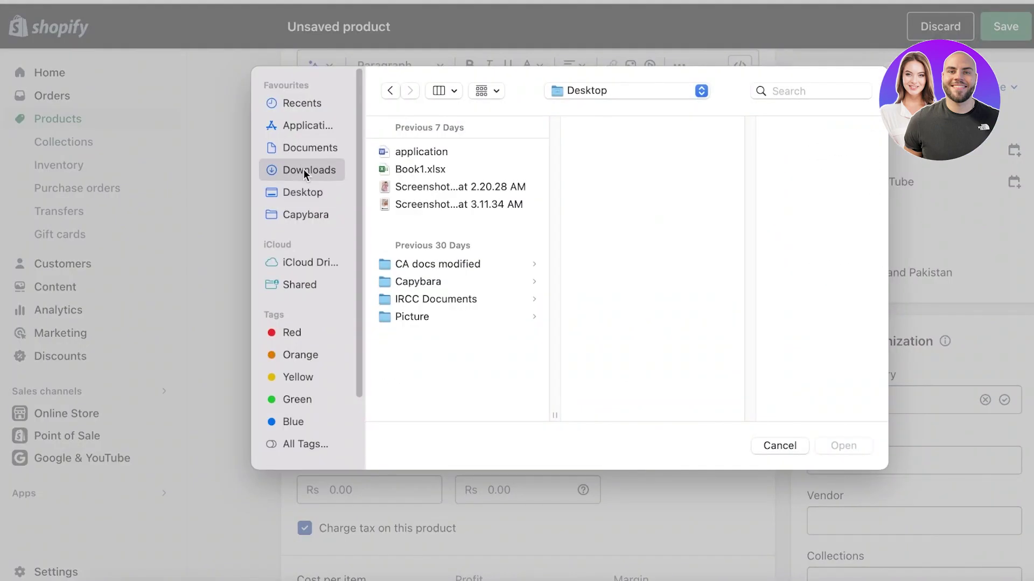
click(397, 151)
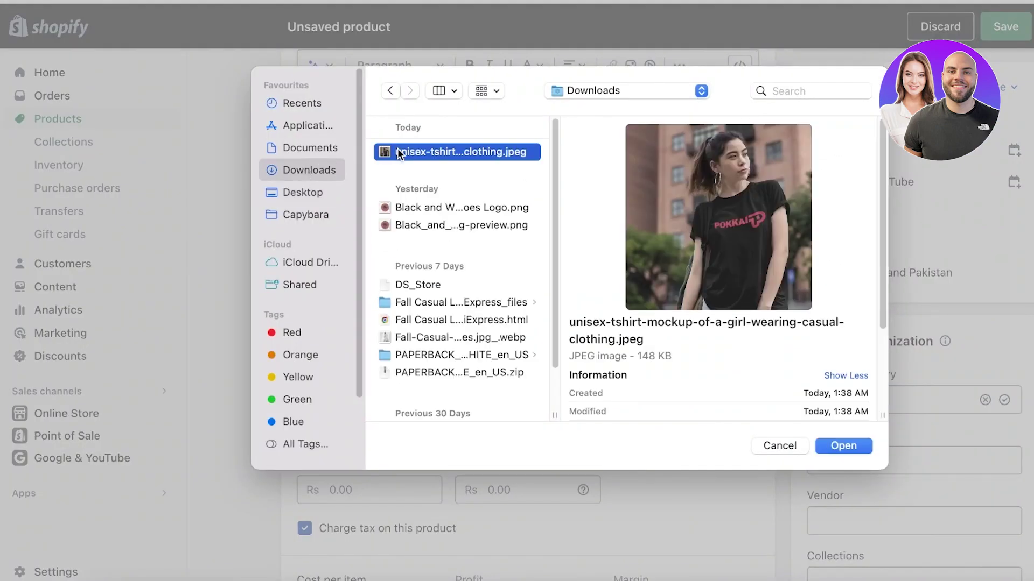
click(832, 448)
scroll(444, 348, down, 1)
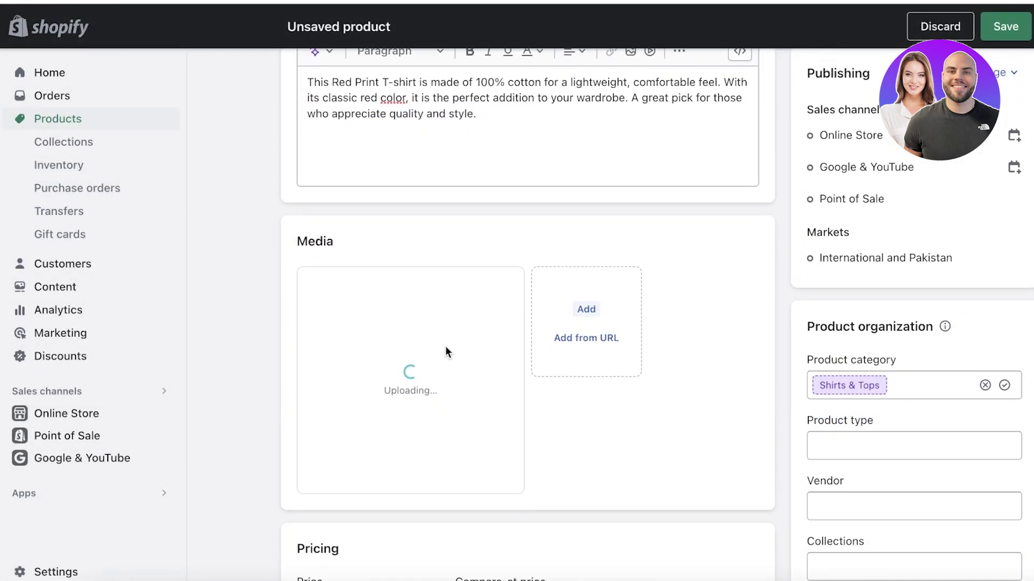
scroll(661, 284, down, 1)
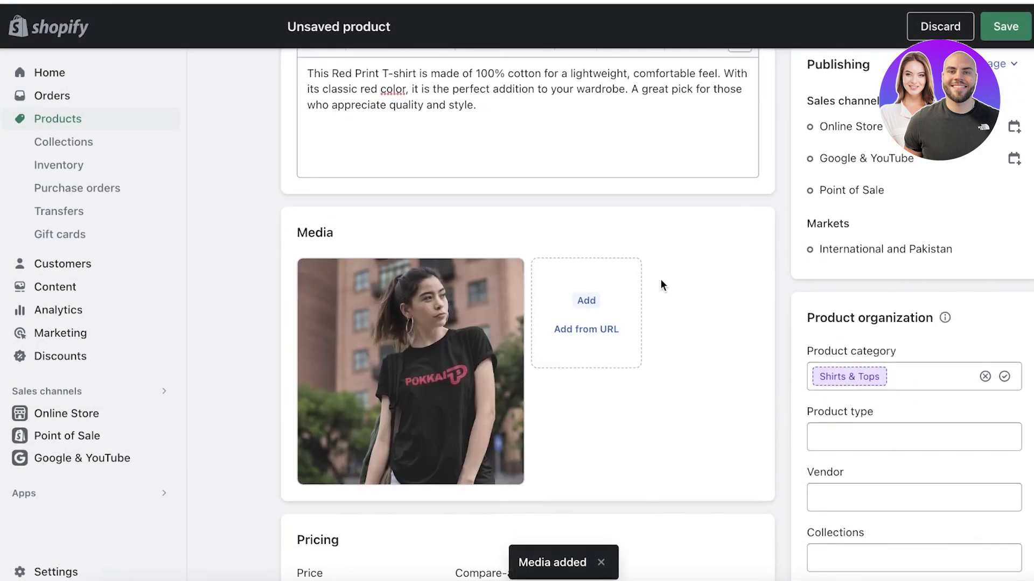
scroll(660, 279, down, 3)
scroll(672, 278, up, 5)
scroll(857, 237, down, 2)
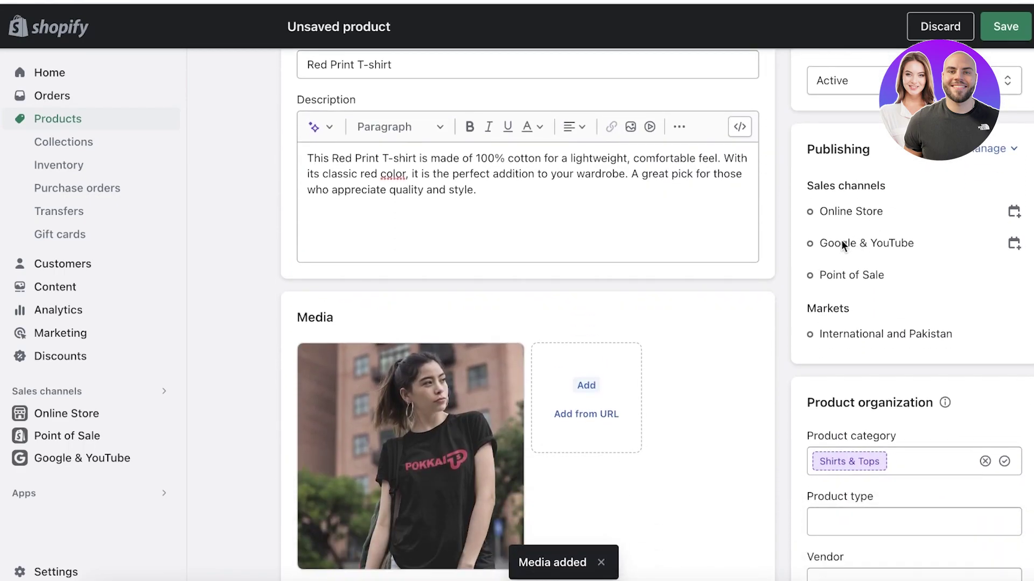
scroll(764, 233, down, 3)
scroll(918, 233, up, 4)
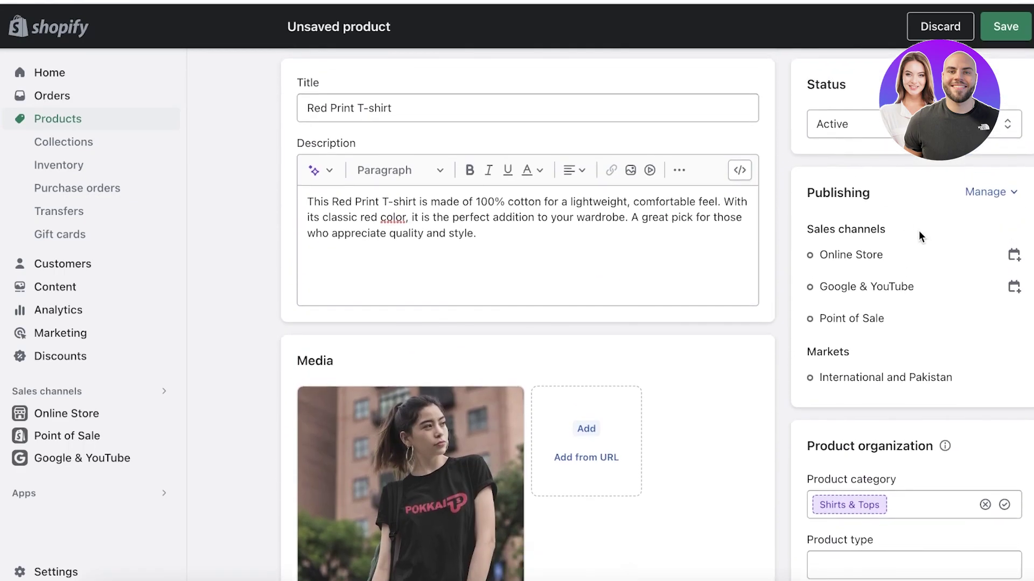
scroll(918, 231, down, 1)
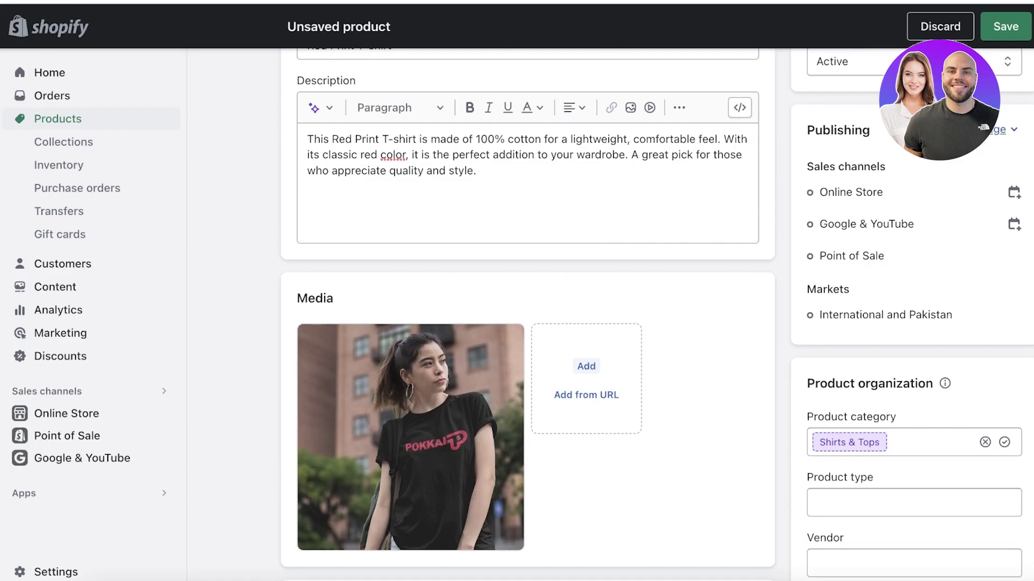
click(999, 130)
click(999, 129)
scroll(732, 301, down, 7)
scroll(302, 310, down, 1)
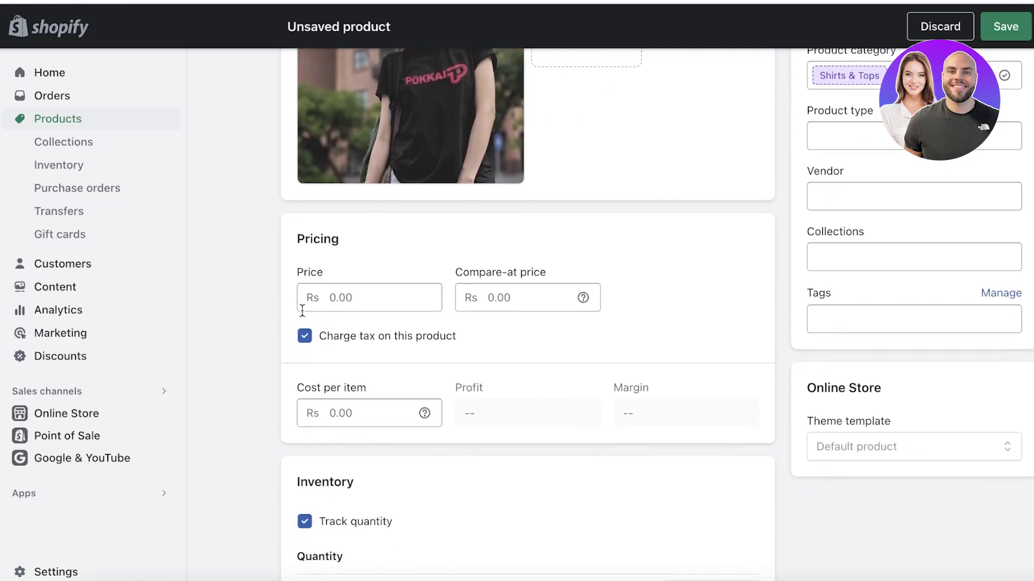
scroll(409, 266, down, 1)
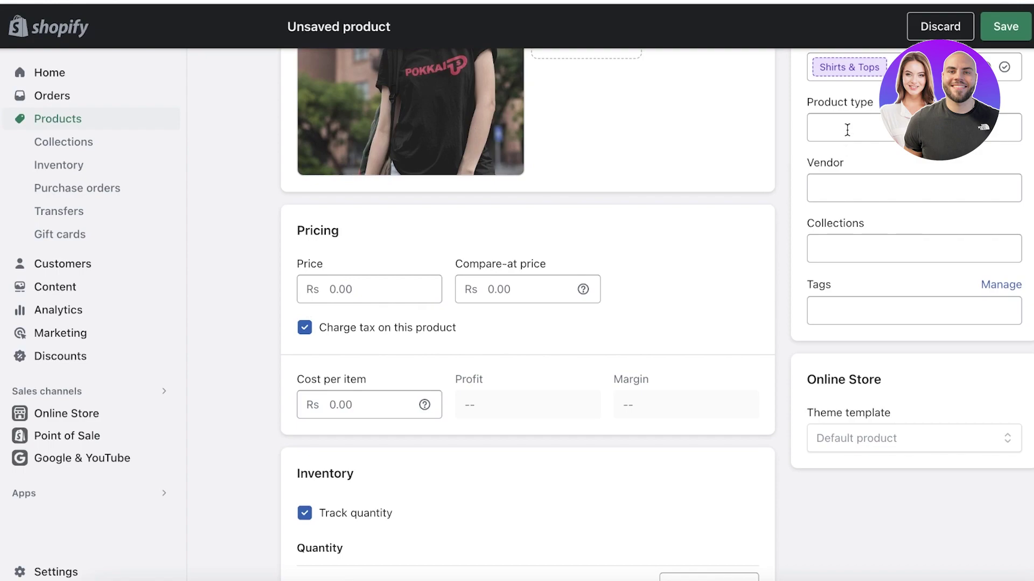
click(831, 298)
click(837, 252)
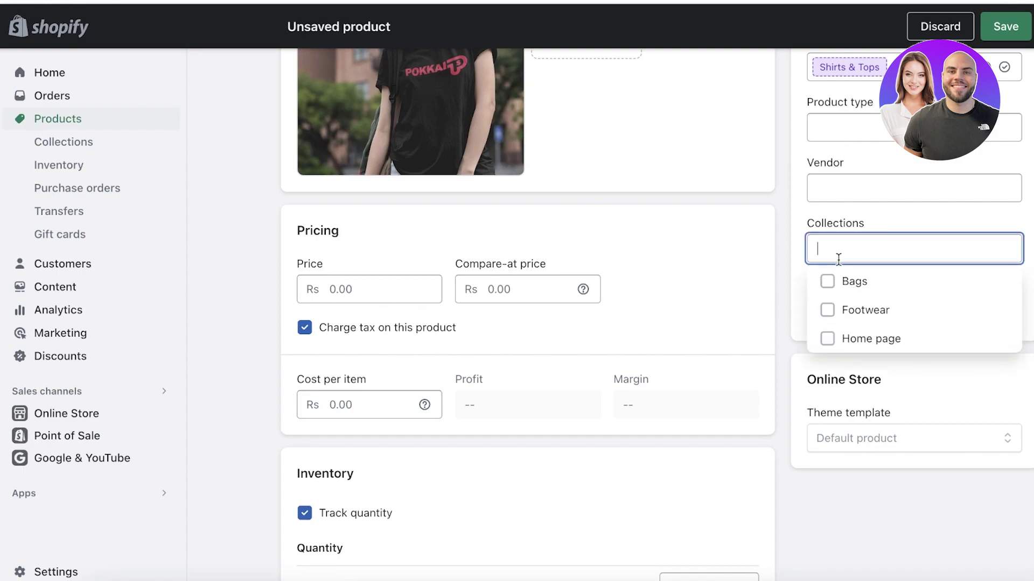
click(849, 136)
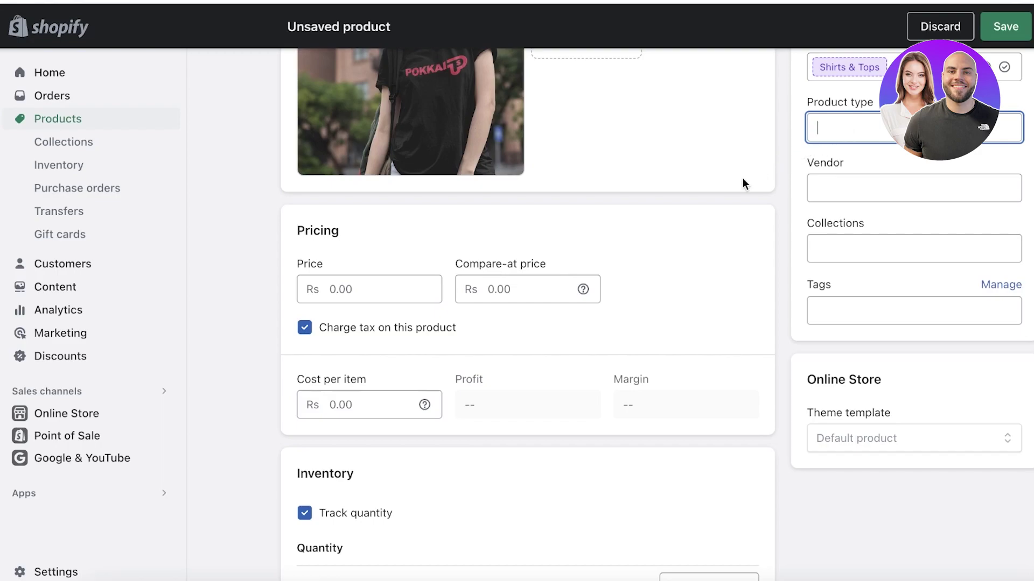
- Set stock at f-6 Markaz to 55 and stop selling when out of stock
scroll(592, 230, down, 4)
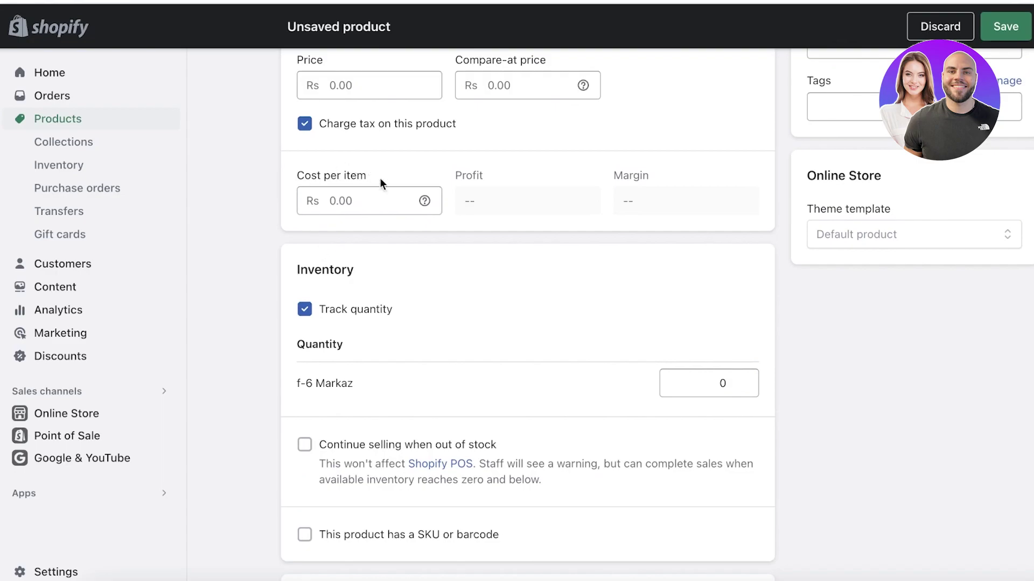
scroll(493, 154, up, 1)
scroll(478, 186, down, 4)
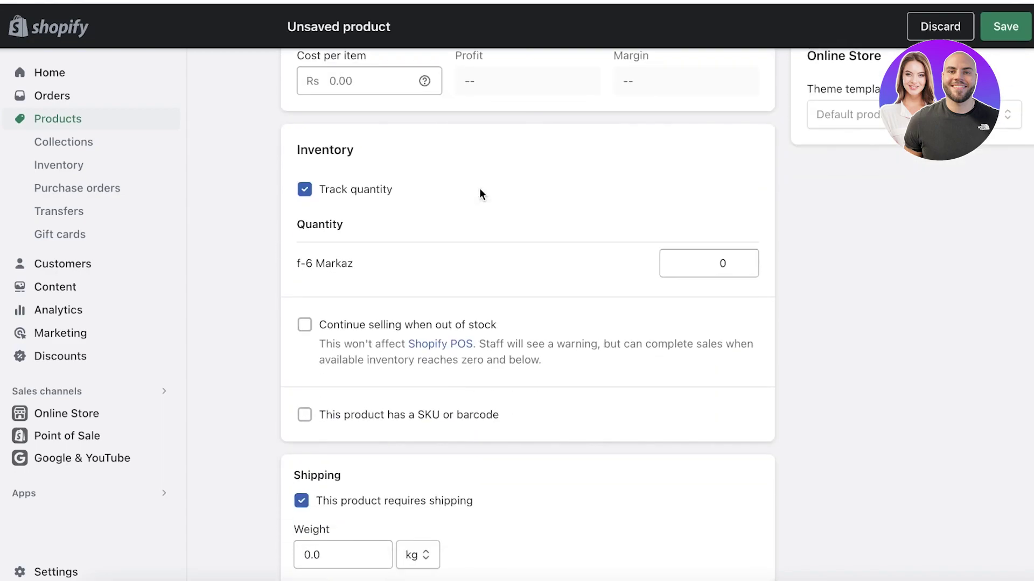
click(303, 159)
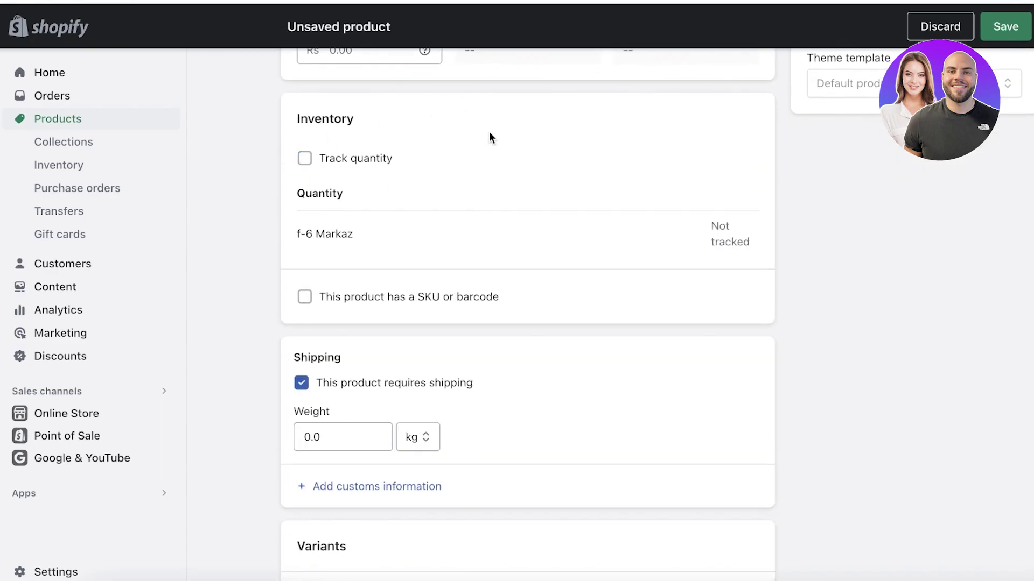
click(305, 159)
click(694, 229)
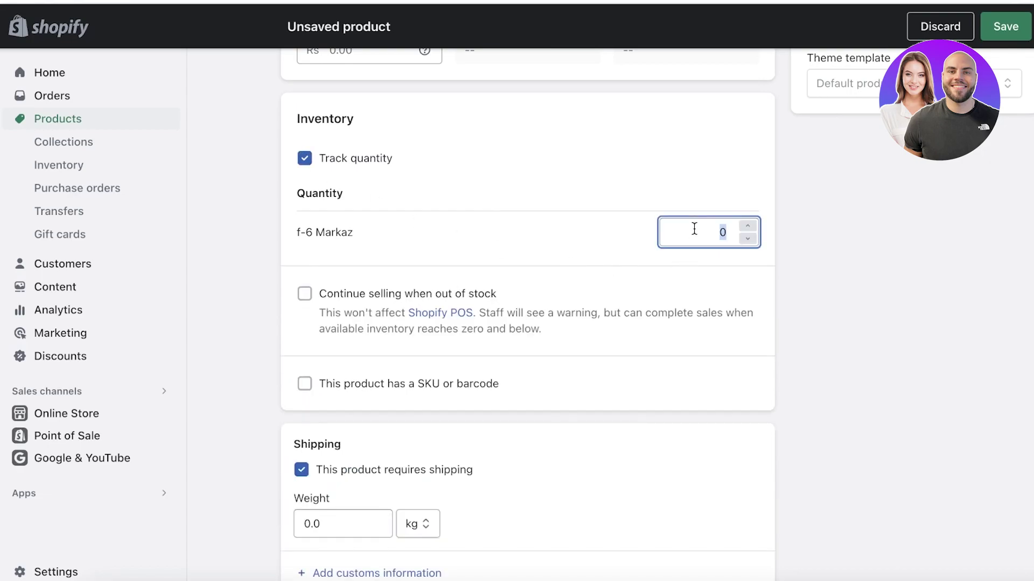
text(55)
click(676, 206)
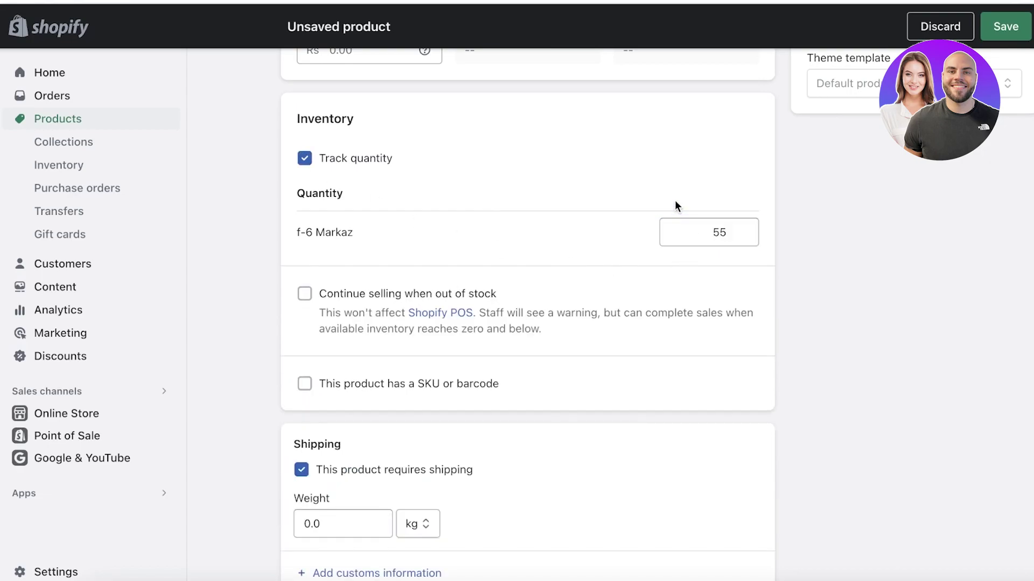
click(322, 294)
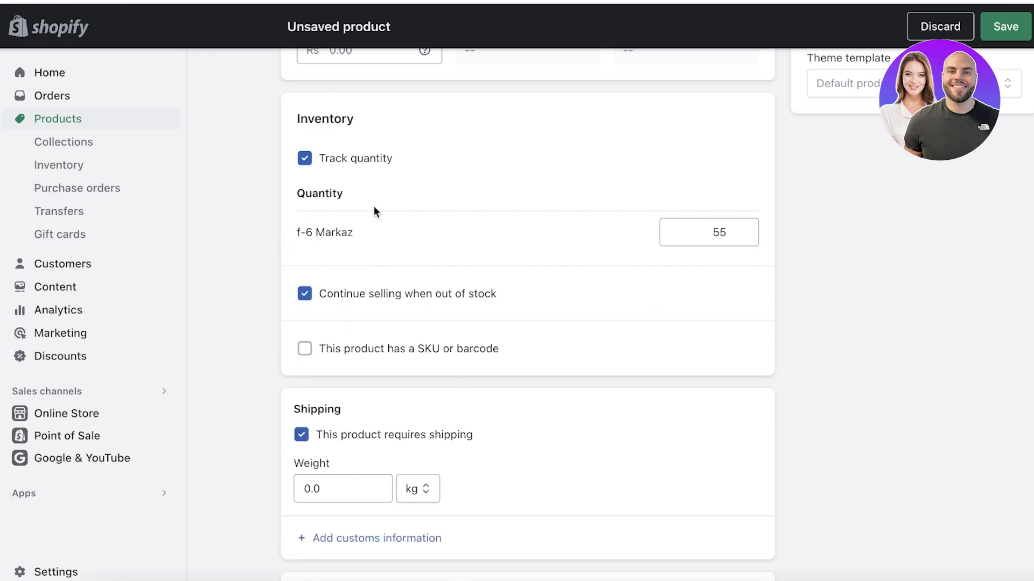
click(361, 285)
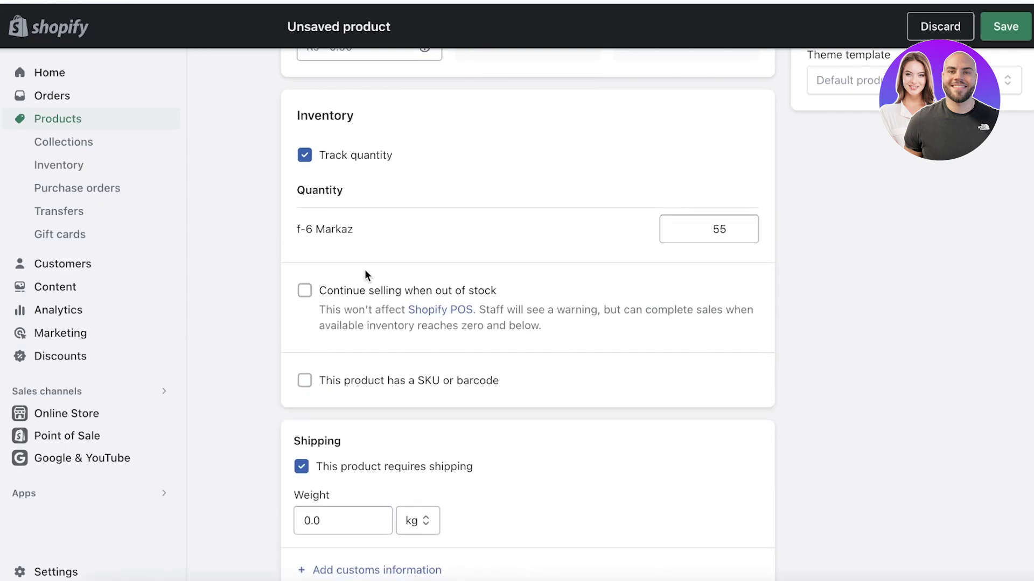
- Set the product's shipping weight to 0.5 kg
scroll(364, 270, down, 2)
scroll(364, 269, down, 1)
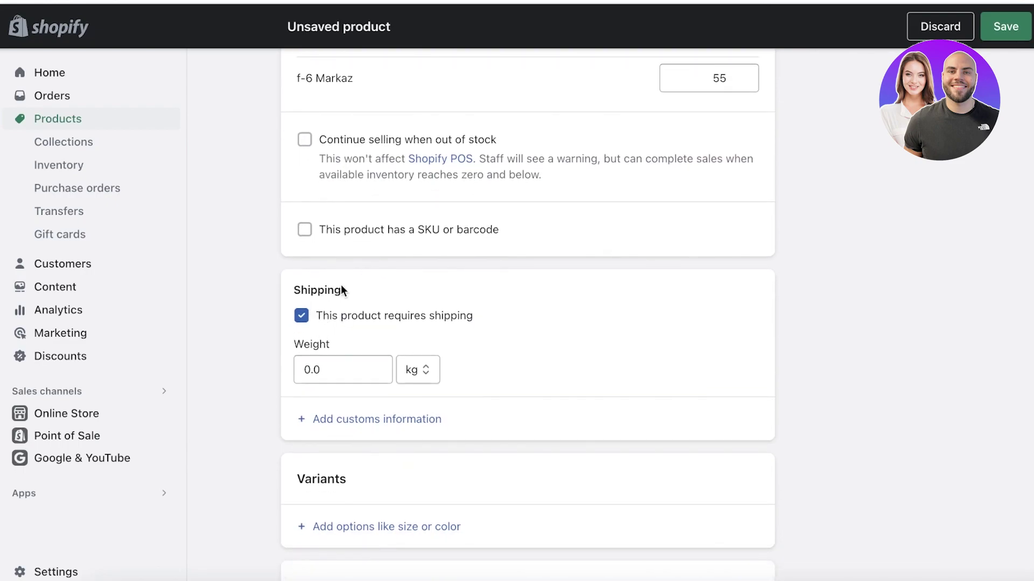
click(411, 366)
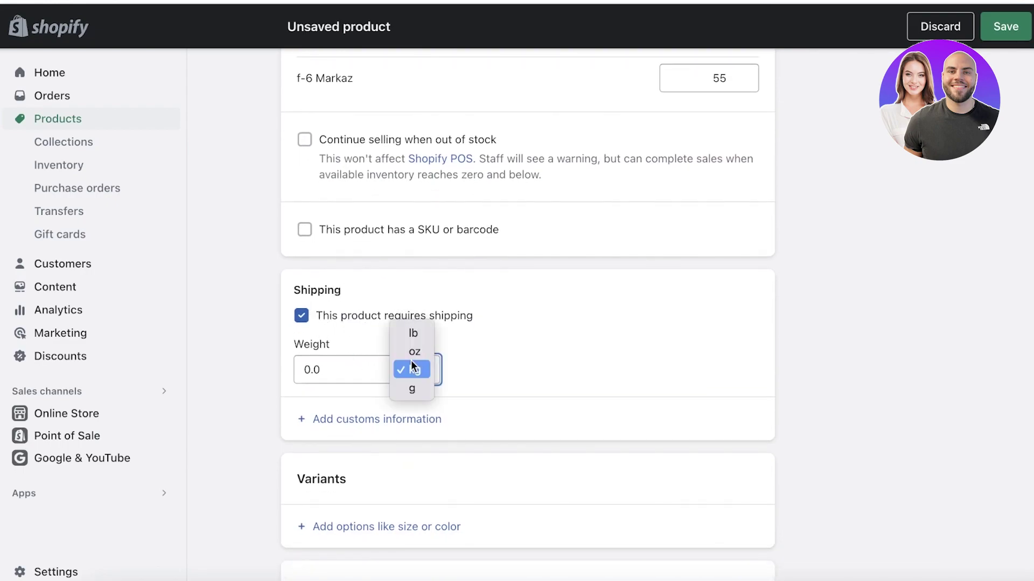
click(366, 369)
click(364, 366)
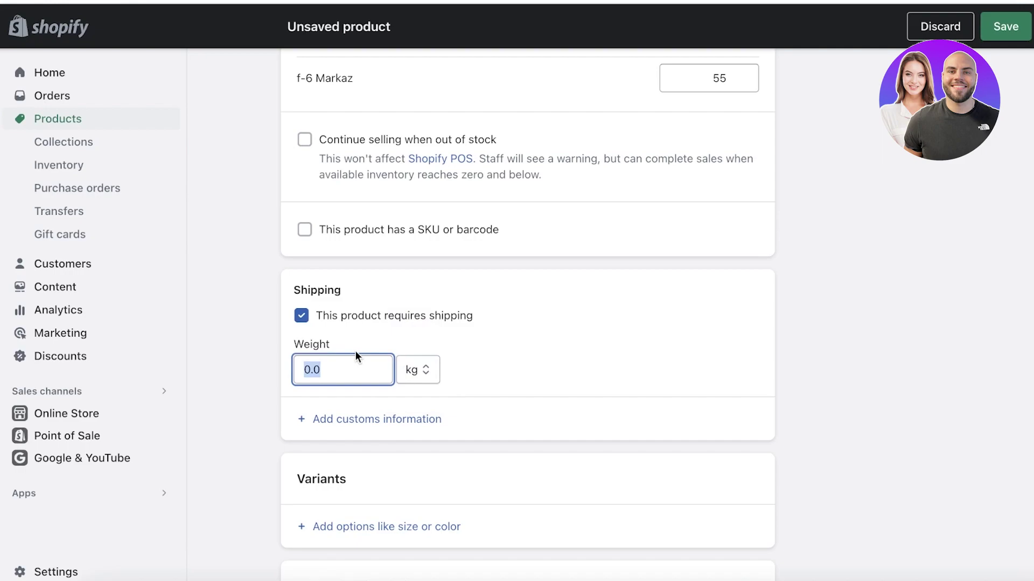
text(1)
double_click(358, 360)
text(0.50)
click(558, 322)
click(431, 368)
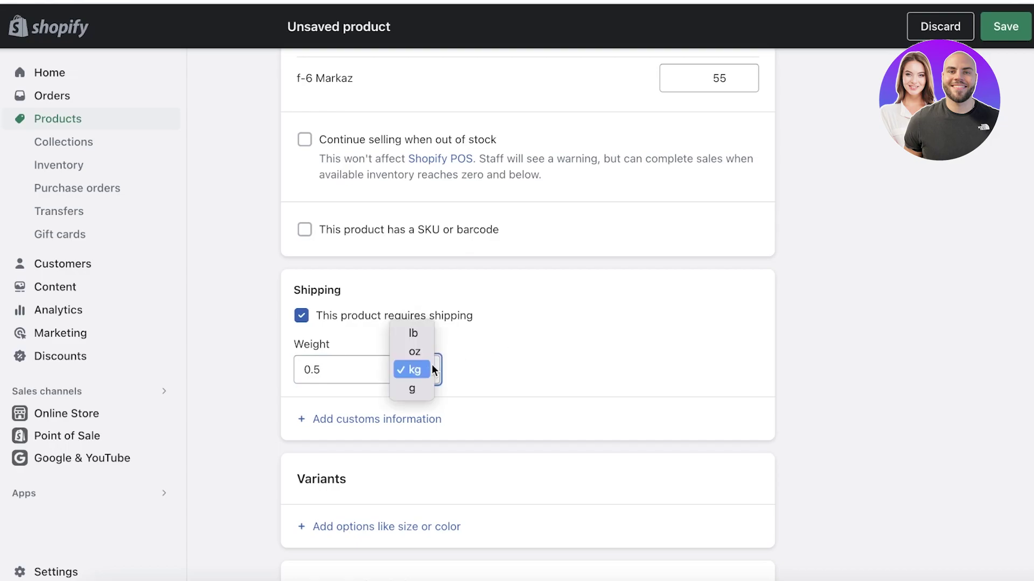
scroll(501, 363, down, 1)
scroll(417, 368, down, 3)
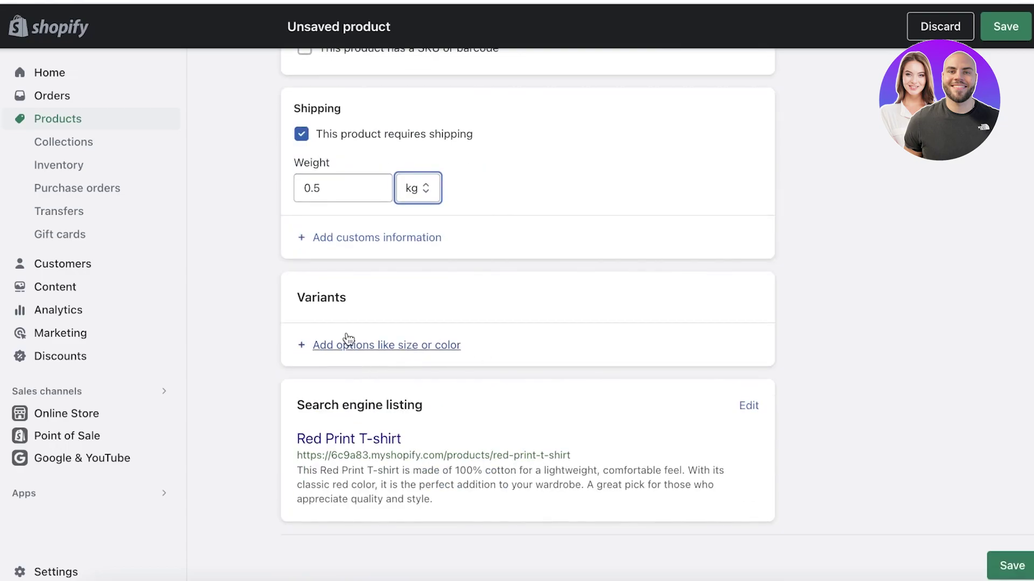
- Add a Material option with values '100% Organic Cotton' and '90% Organic Cotton 10% Polyester'
click(348, 342)
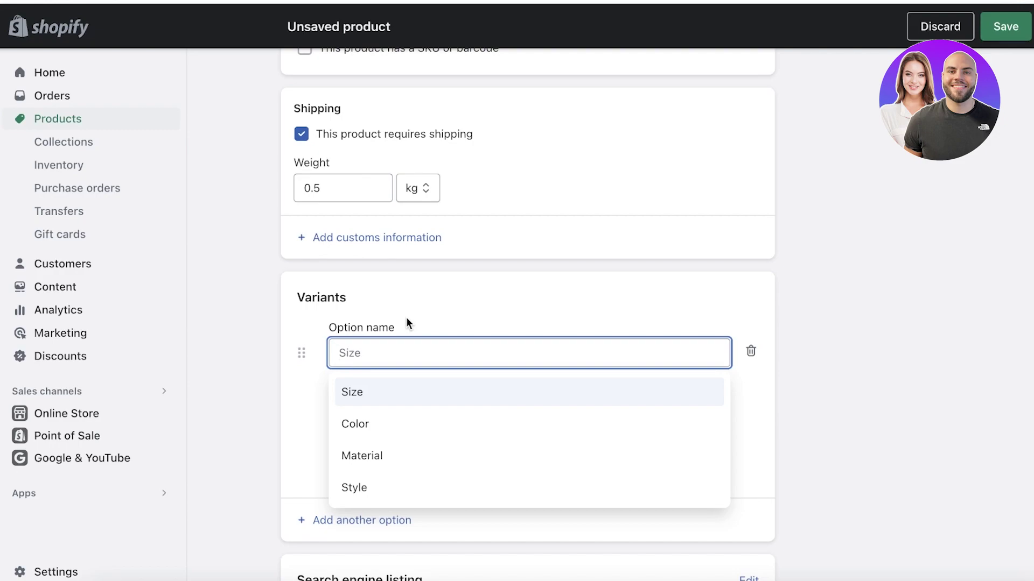
click(343, 393)
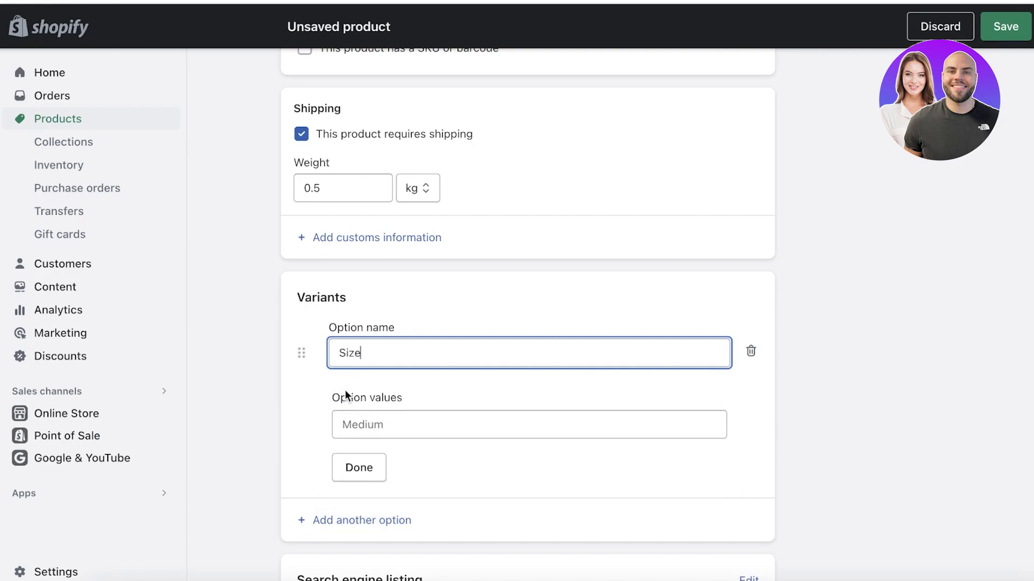
click(394, 343)
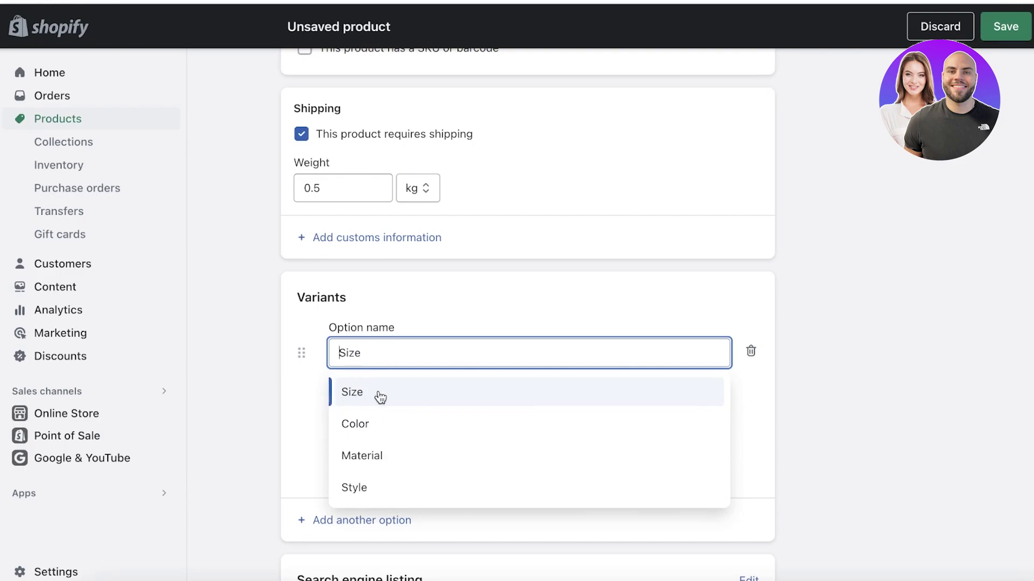
click(380, 455)
click(383, 423)
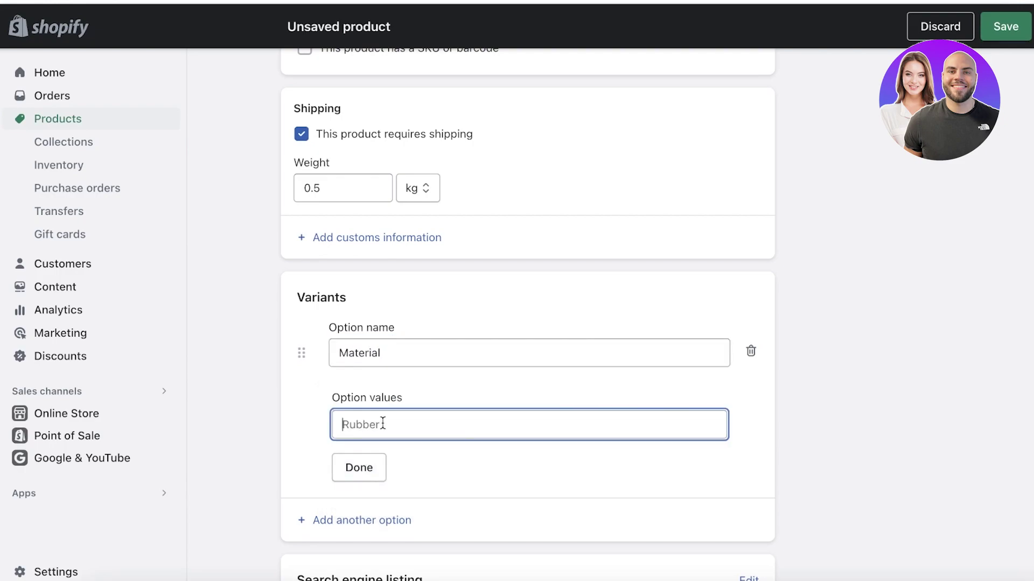
text(100% Organic Cotton)
key(Return)
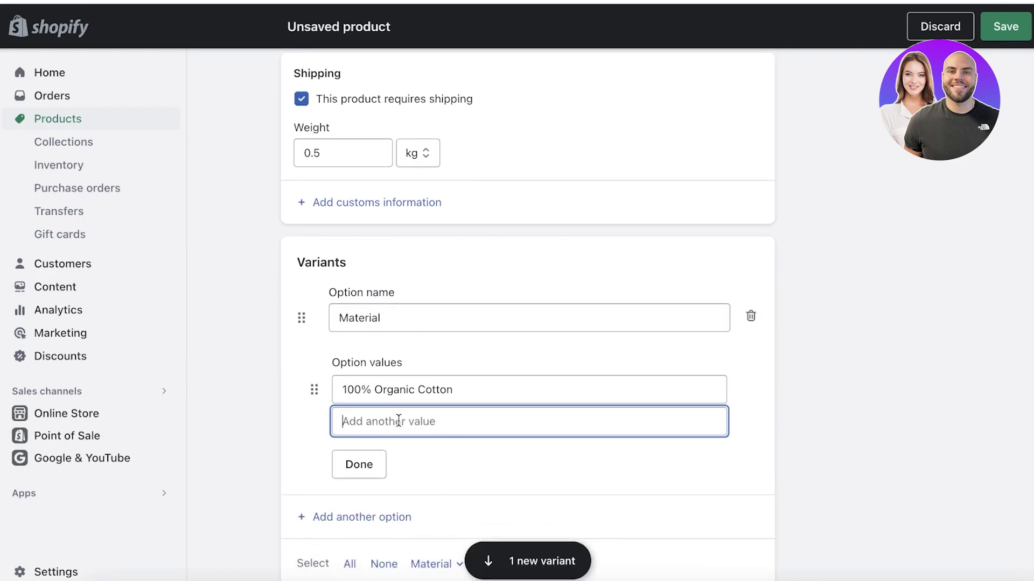
text(5)
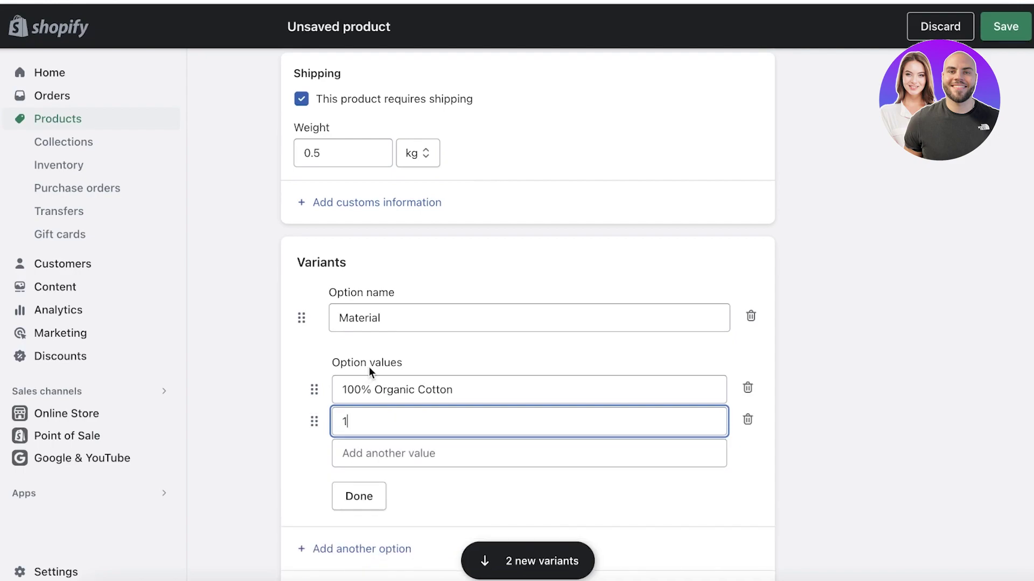
key(BackSpace)
text(90% Organic Cotton 10% Polyester)
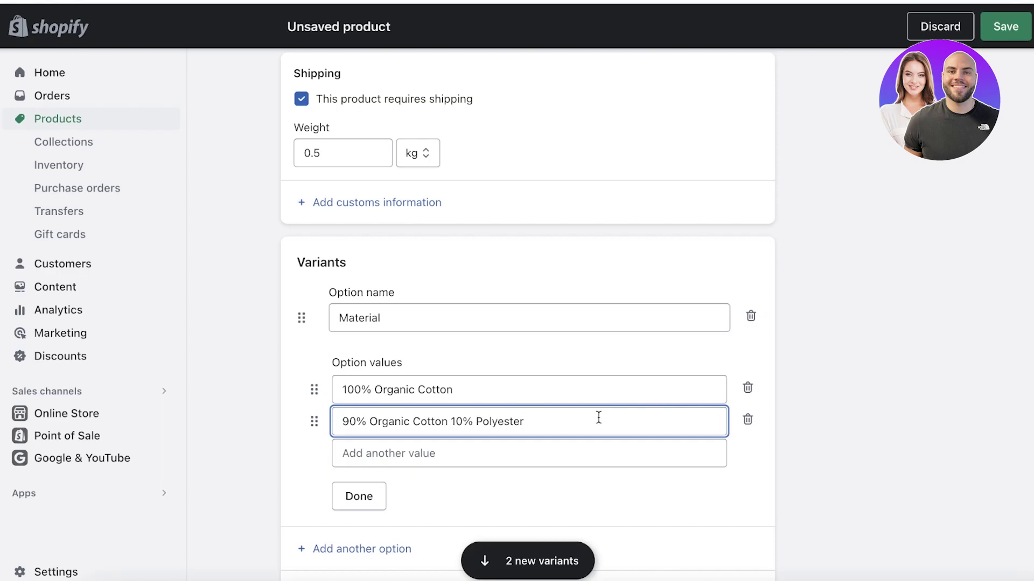
- Price both variants at 100, set the second variant's stock to 55, and save
click(527, 563)
scroll(469, 431, up, 2)
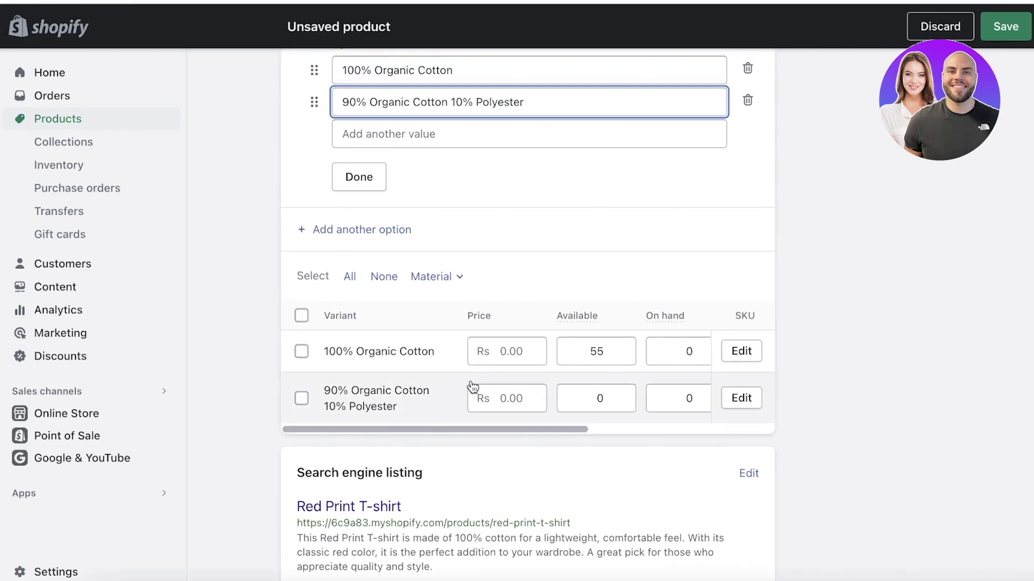
click(501, 347)
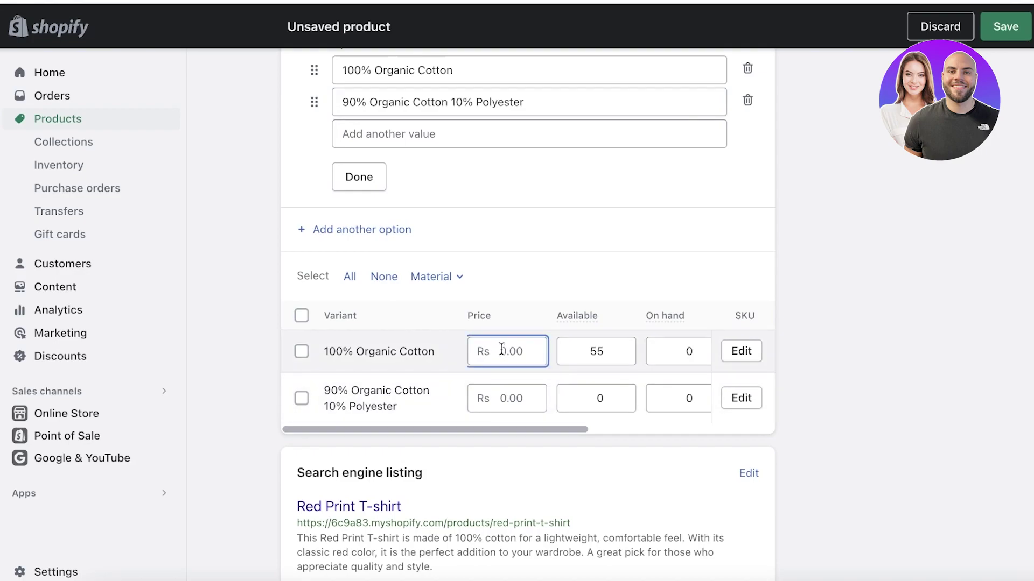
text(100)
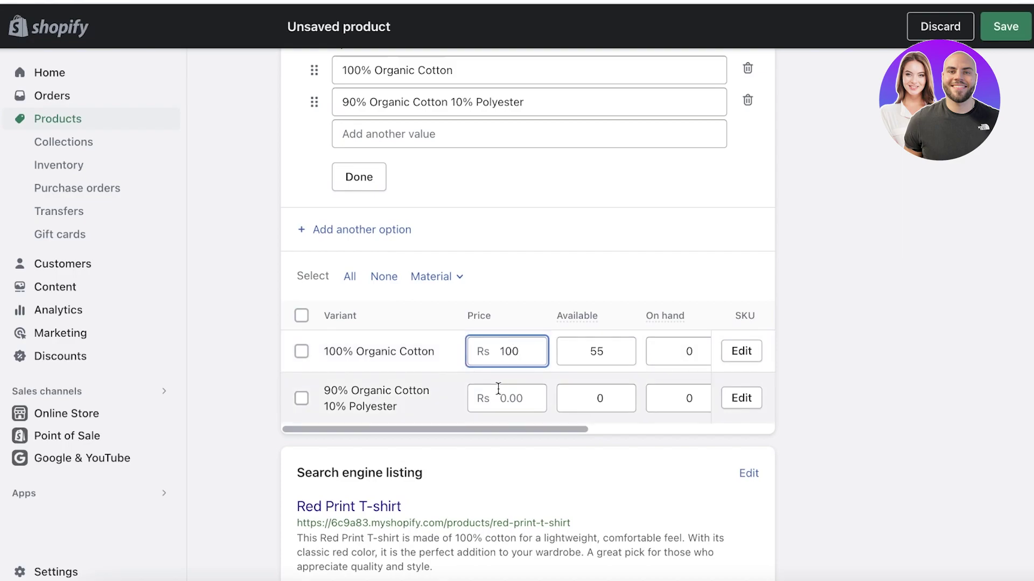
click(499, 392)
text(100)
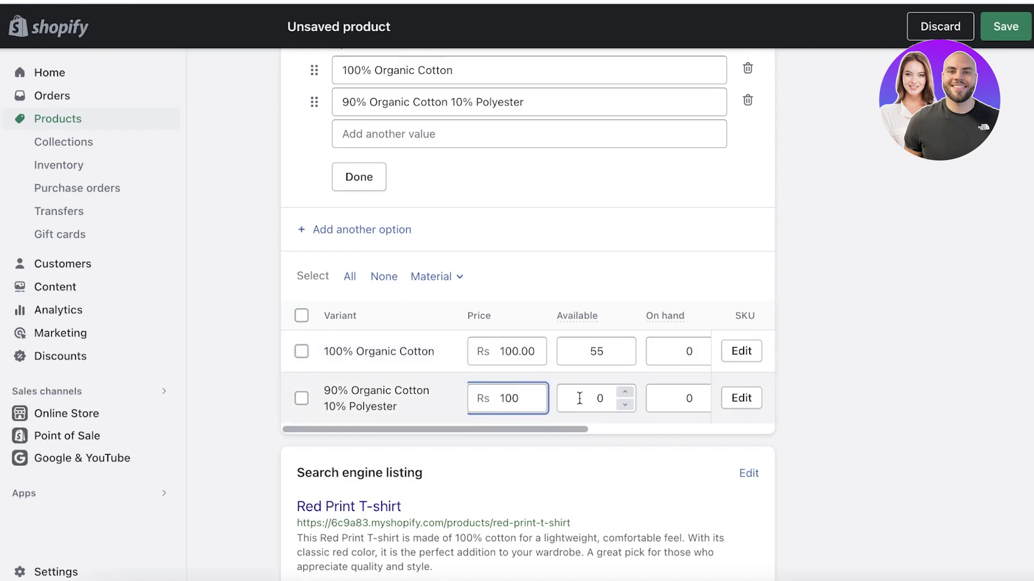
click(580, 398)
text(55)
scroll(740, 521, down, 1)
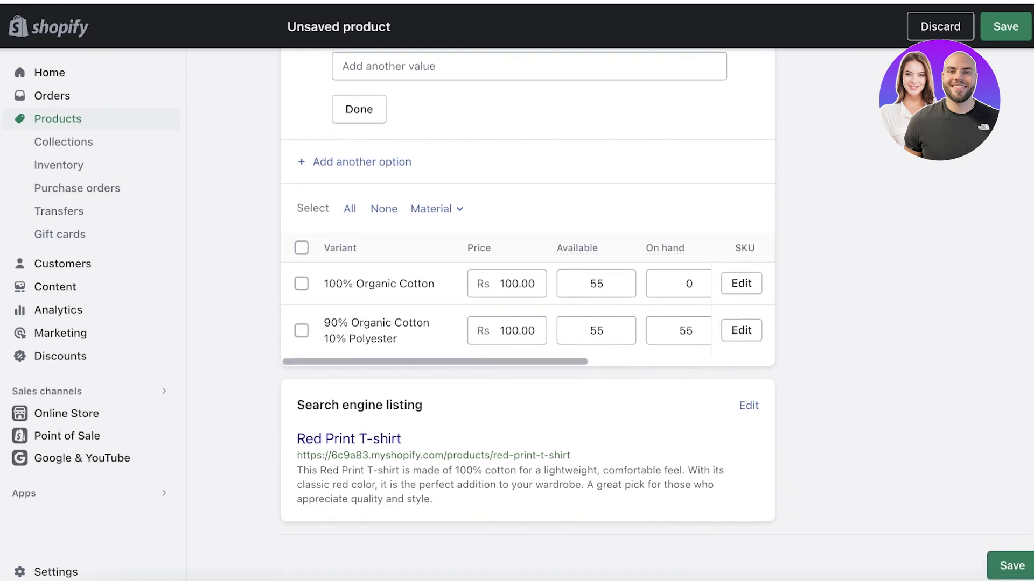
click(1009, 33)
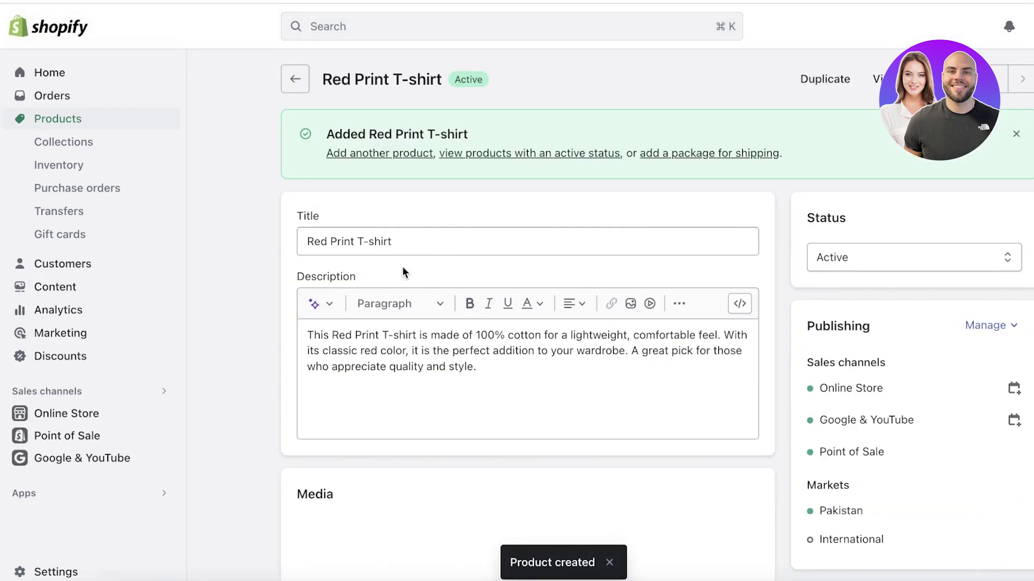
- Check the products list showing Red Print T-shirt with 110 in stock, then go to Gift cards
click(49, 120)
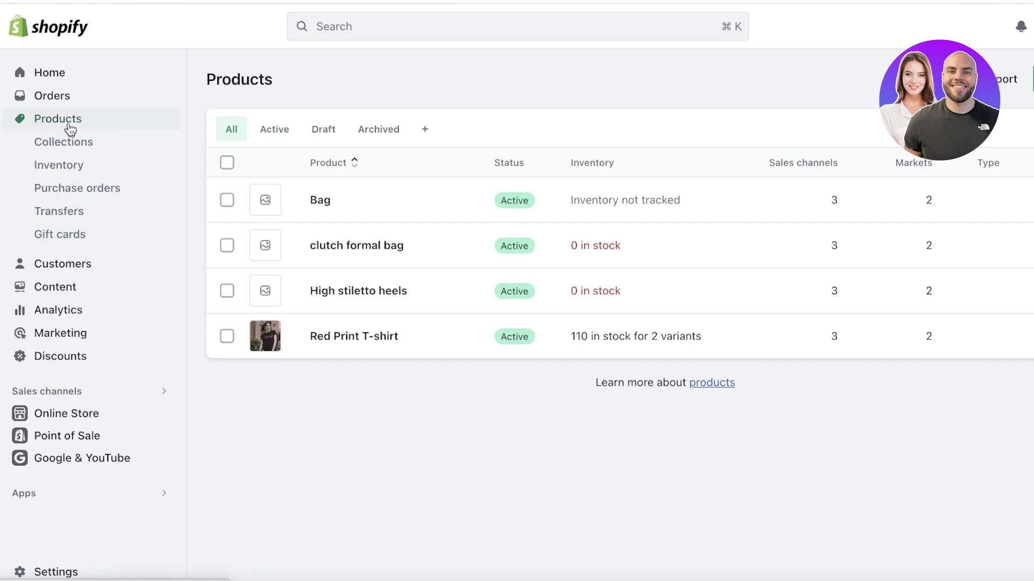
click(58, 238)
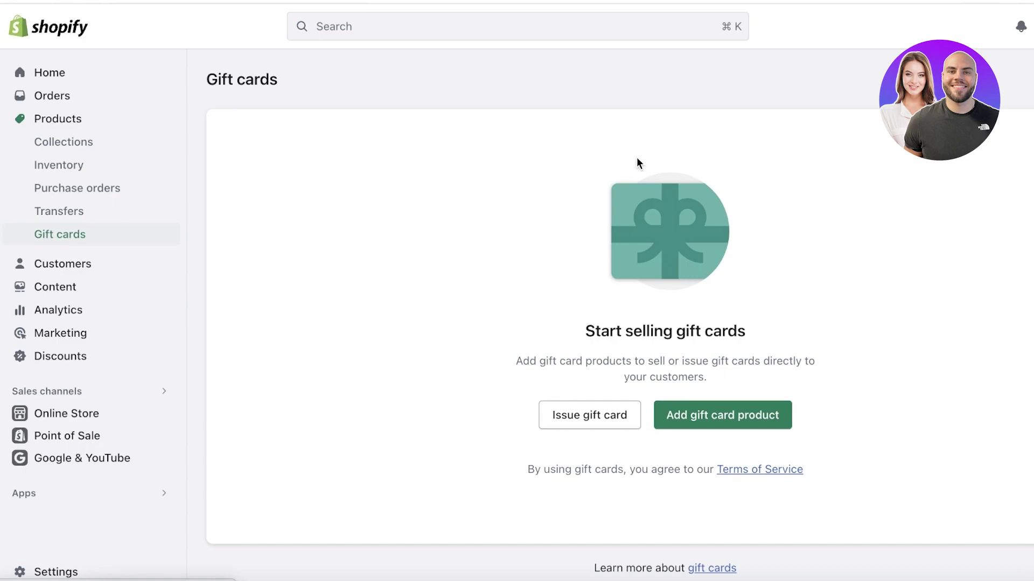
- Begin issuing a gift card with an expiration date, then leave it for Discounts
click(605, 422)
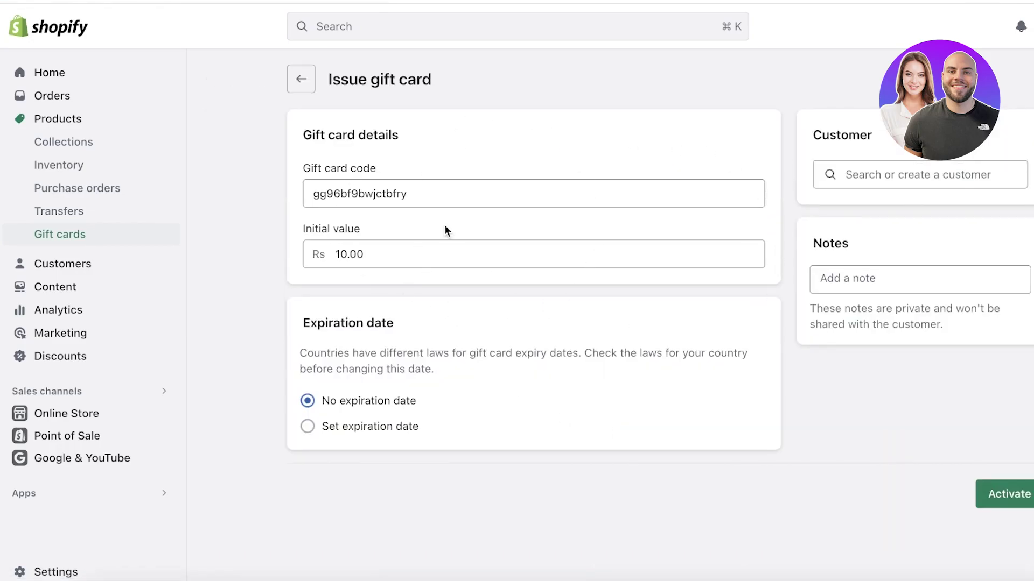
click(340, 428)
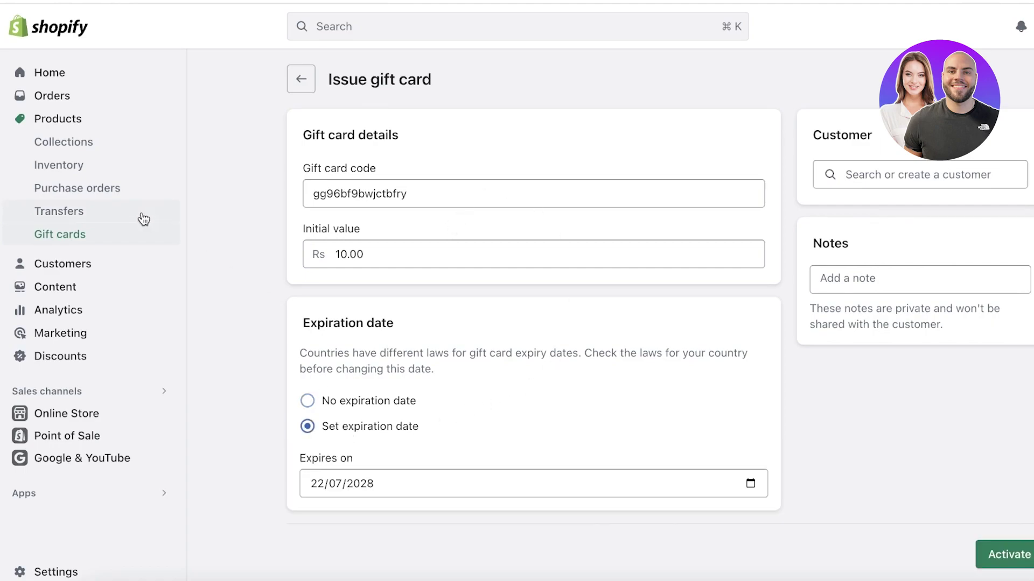
click(56, 358)
click(726, 350)
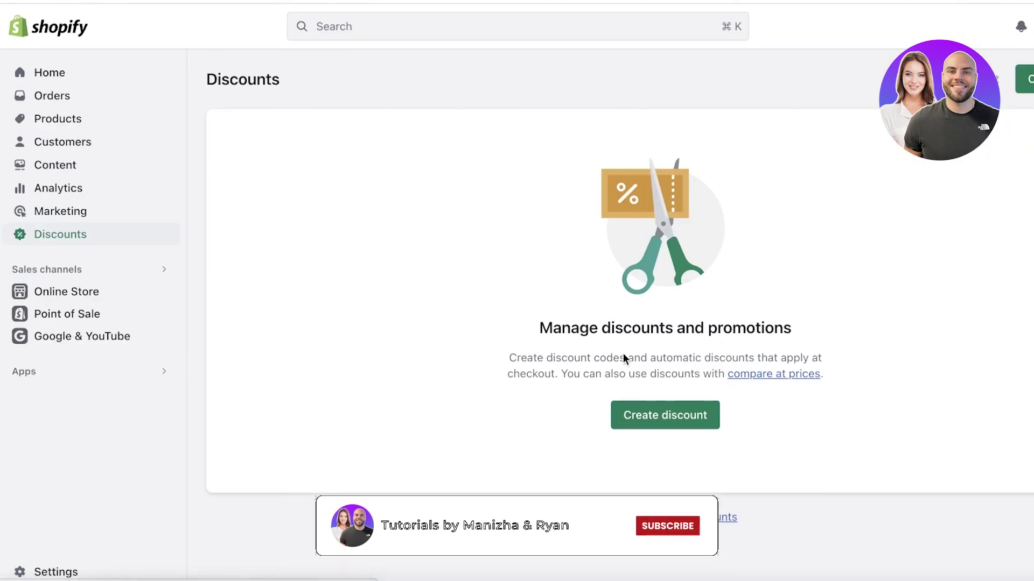
click(691, 416)
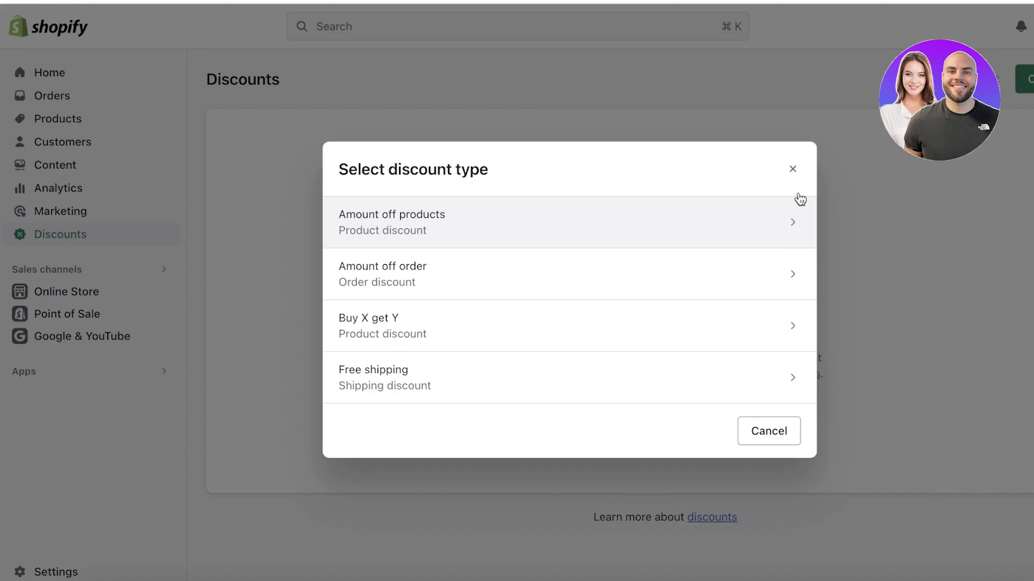
click(792, 169)
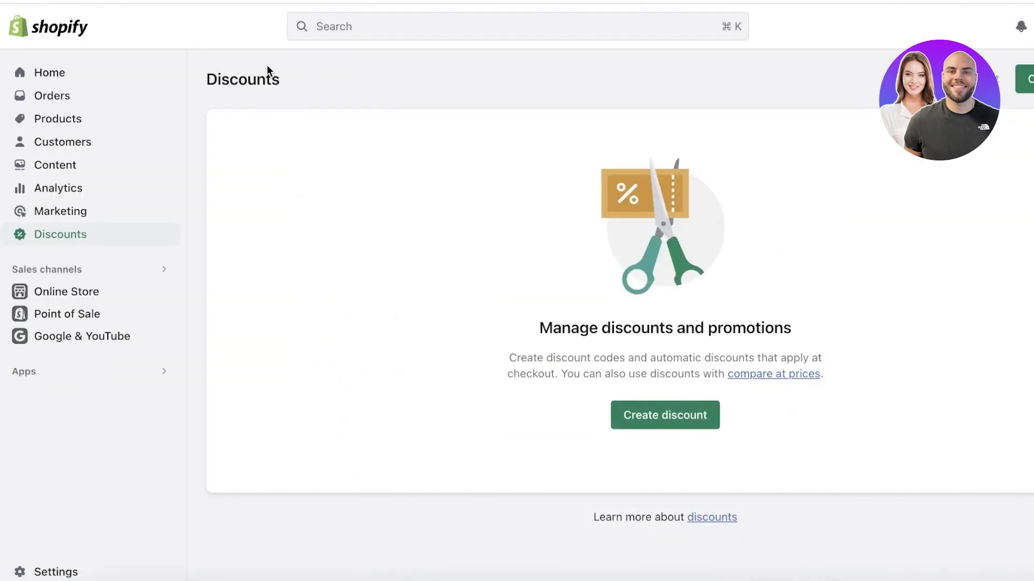
- Review the Bag product's Rs 33.00 size variants, then return to the products list
click(95, 120)
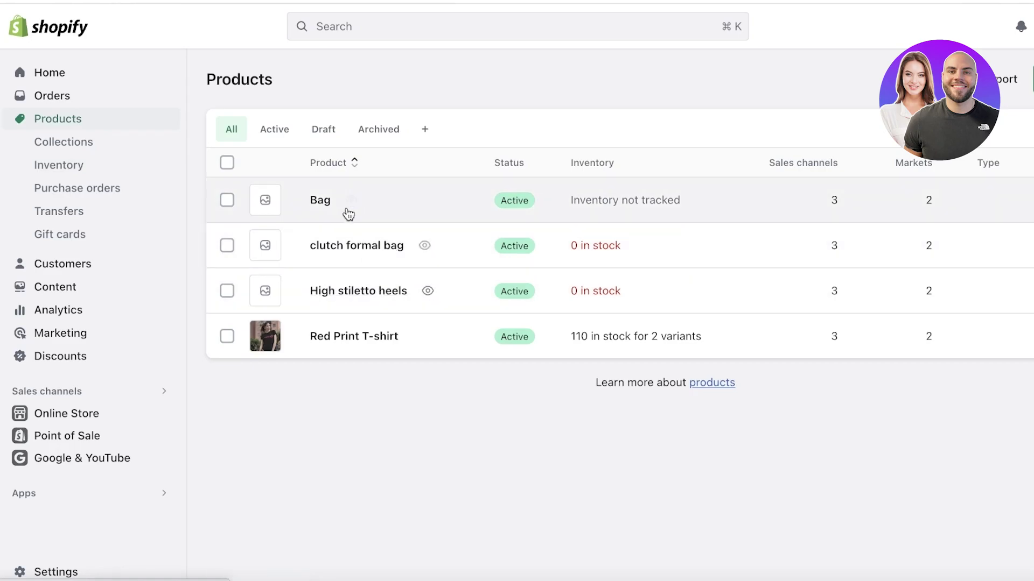
click(319, 201)
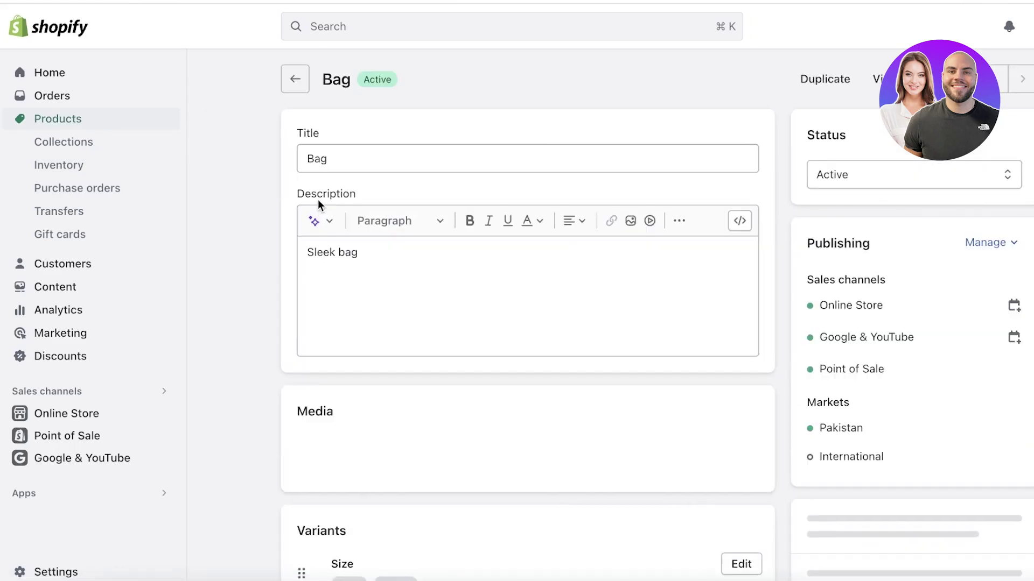
scroll(319, 210, down, 10)
scroll(319, 210, up, 10)
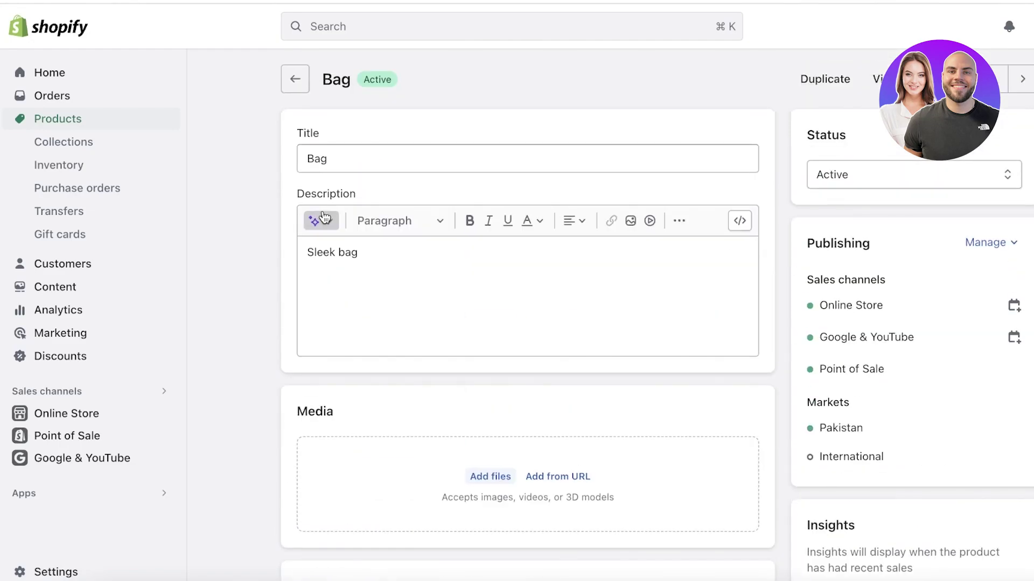
scroll(419, 129, down, 7)
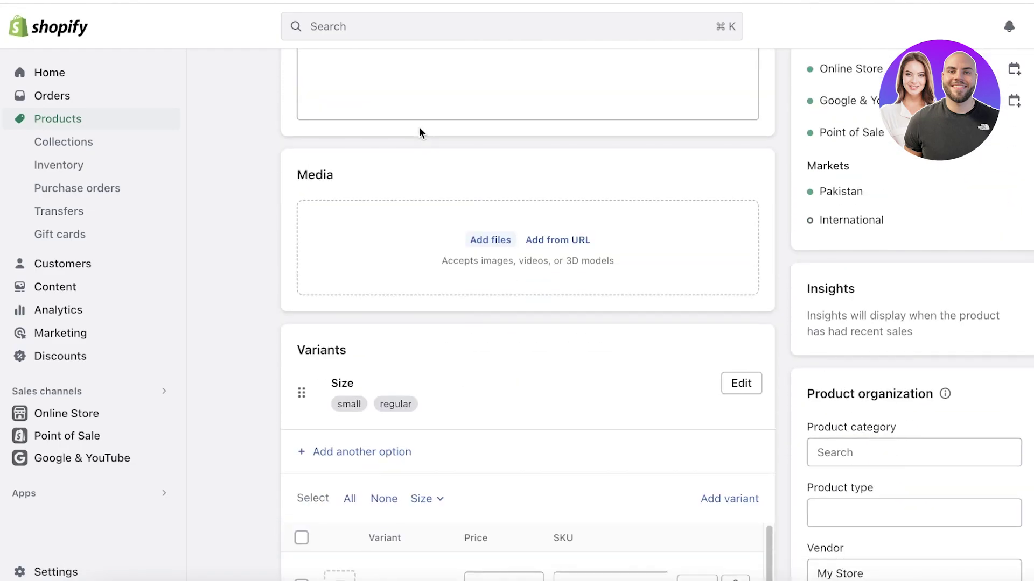
scroll(420, 132, up, 2)
scroll(420, 131, down, 5)
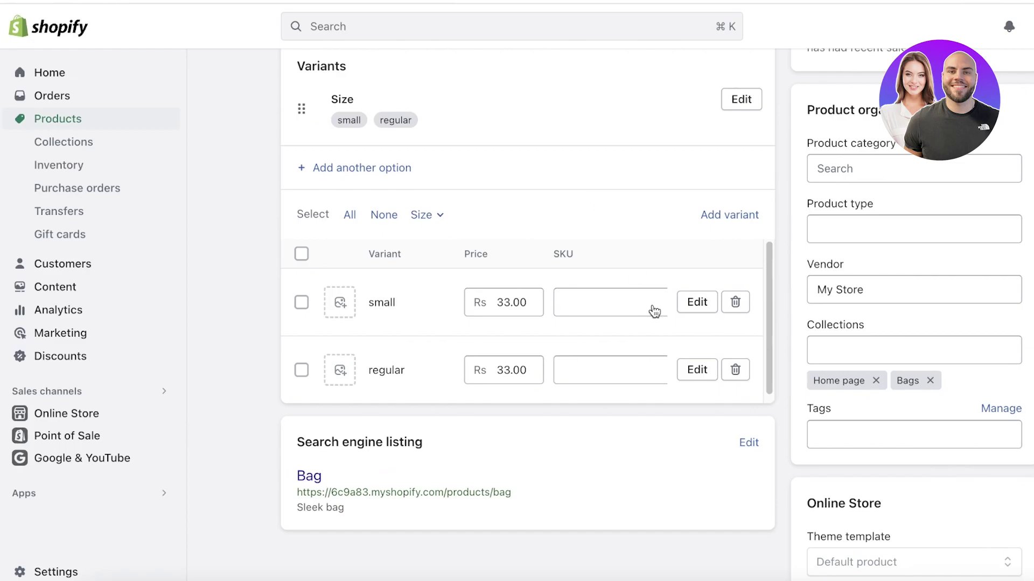
scroll(446, 238, up, 4)
scroll(458, 431, down, 5)
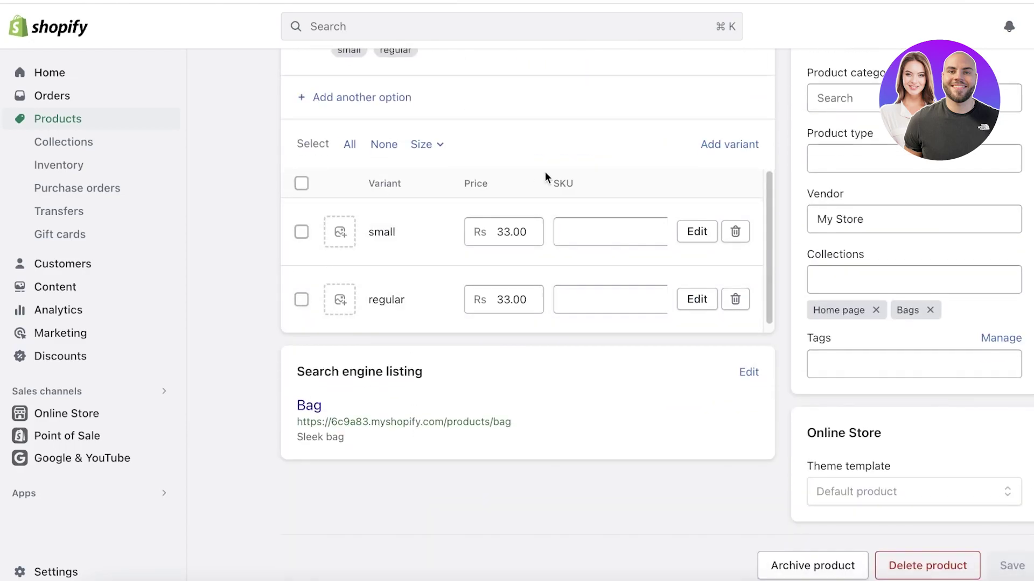
scroll(545, 177, up, 4)
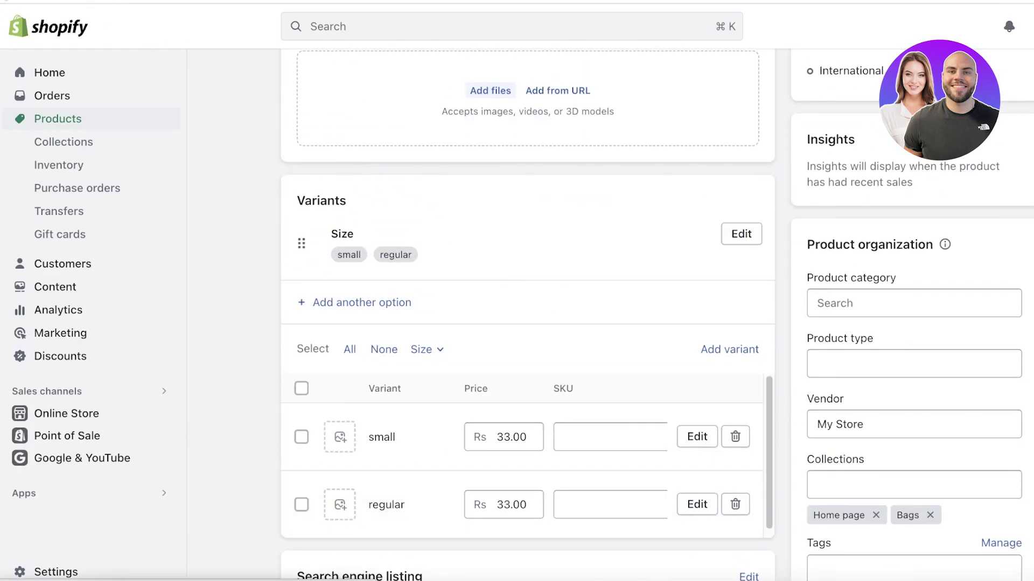
click(58, 118)
- Set the clutch formal bag's price to 50 with a 100 compare-at price and save
click(317, 249)
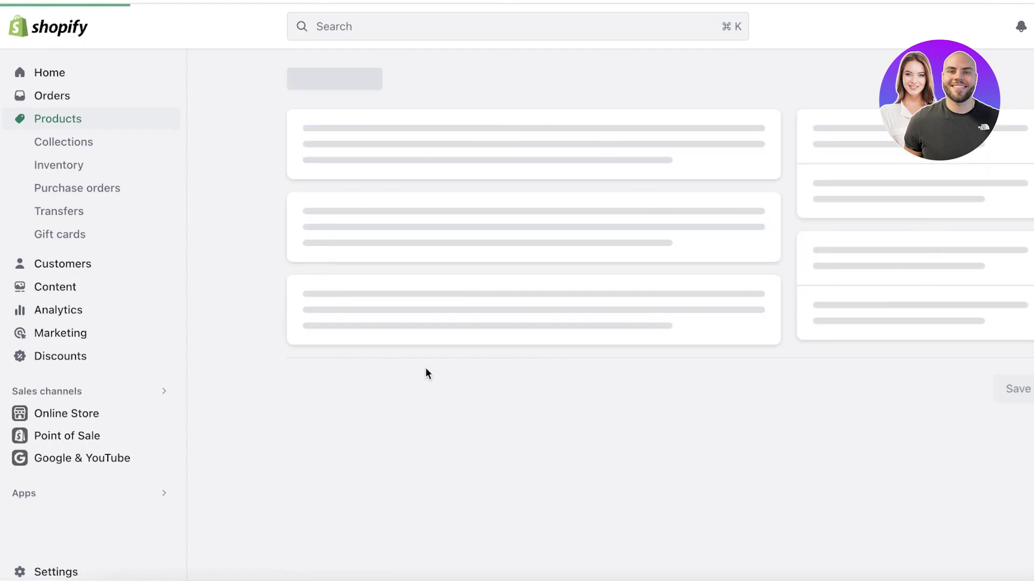
scroll(377, 296, down, 2)
scroll(366, 260, down, 5)
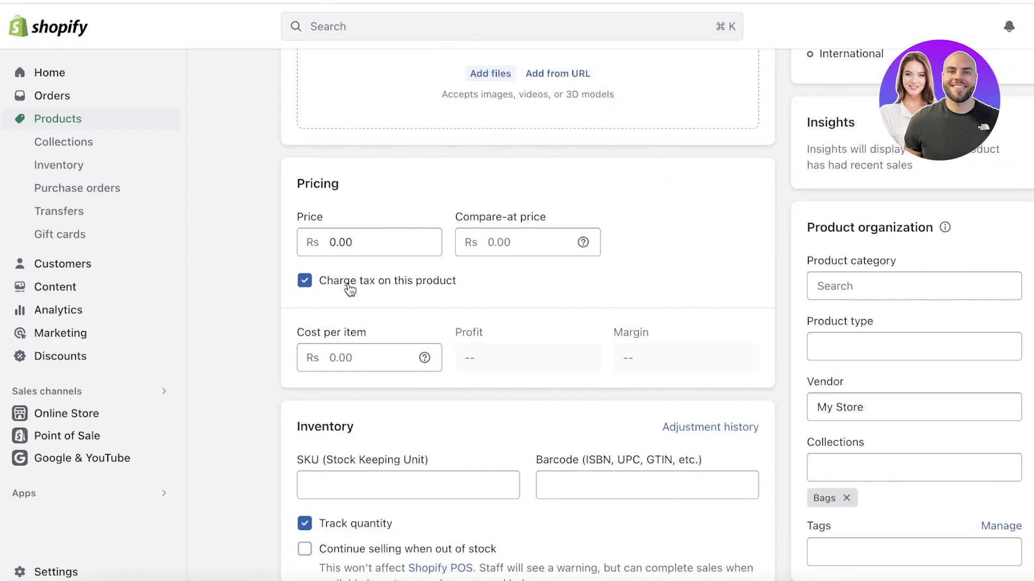
click(365, 253)
double_click(365, 253)
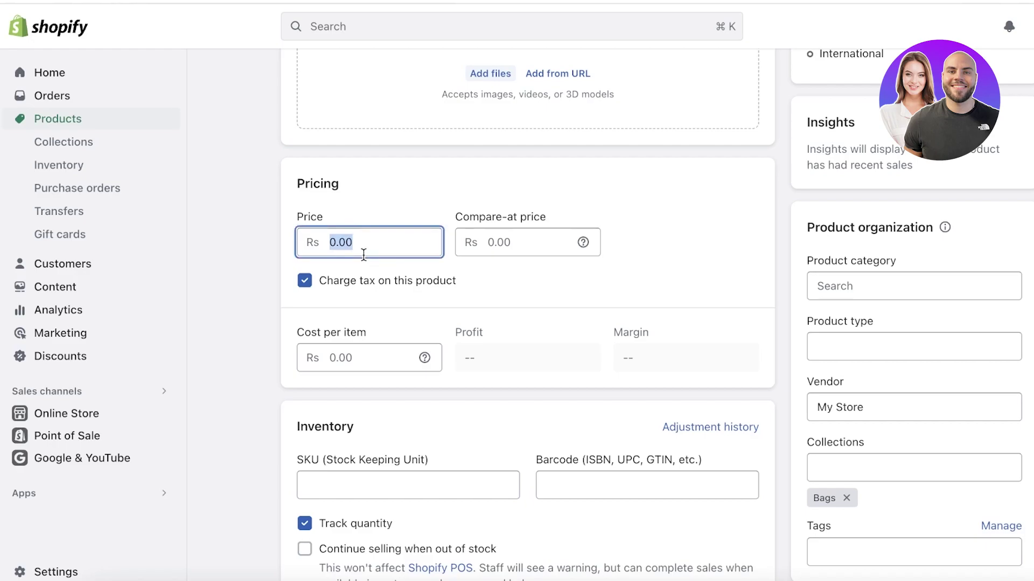
text(5)
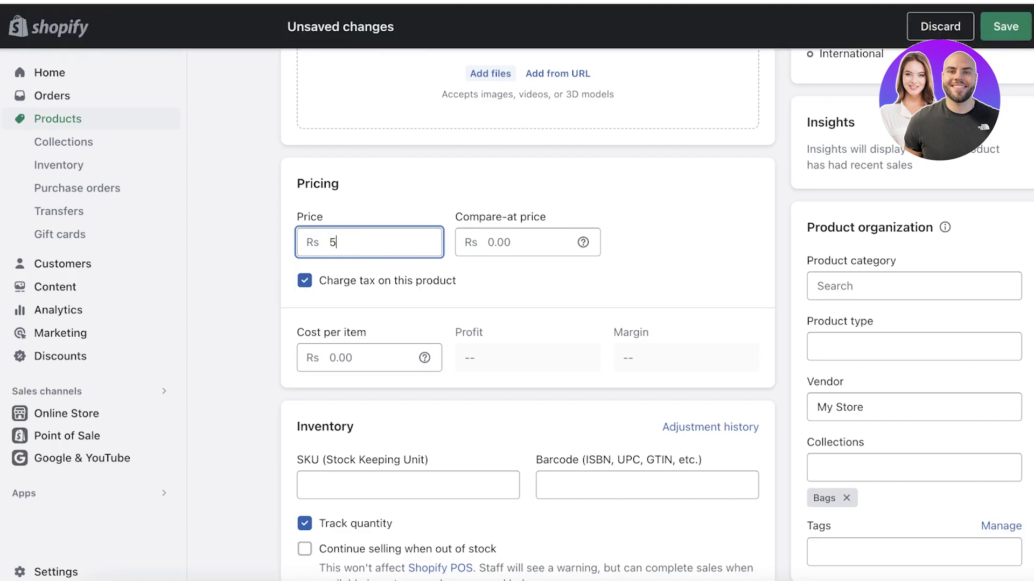
key(BackSpace)
text(50)
click(521, 235)
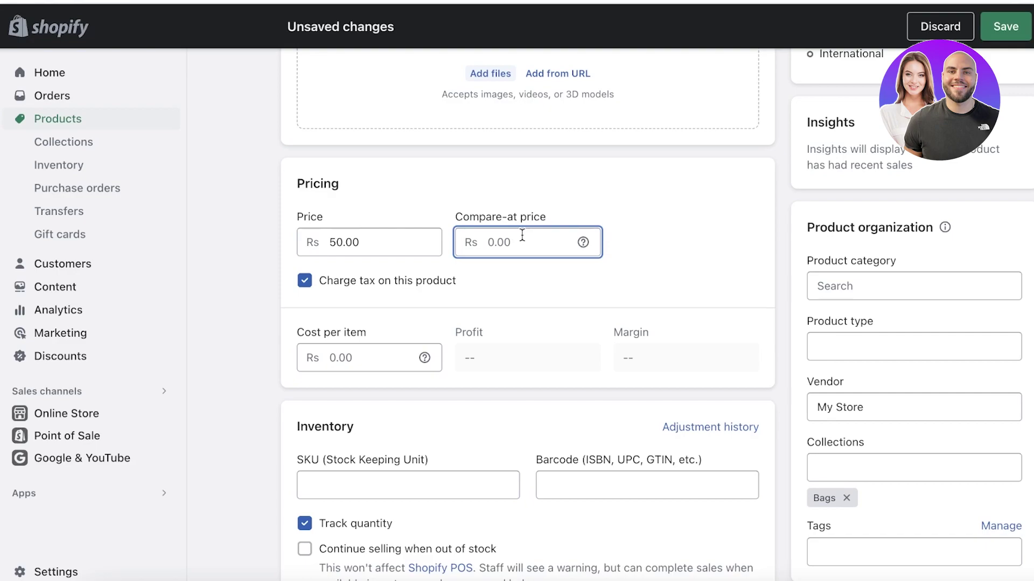
text(100)
click(474, 190)
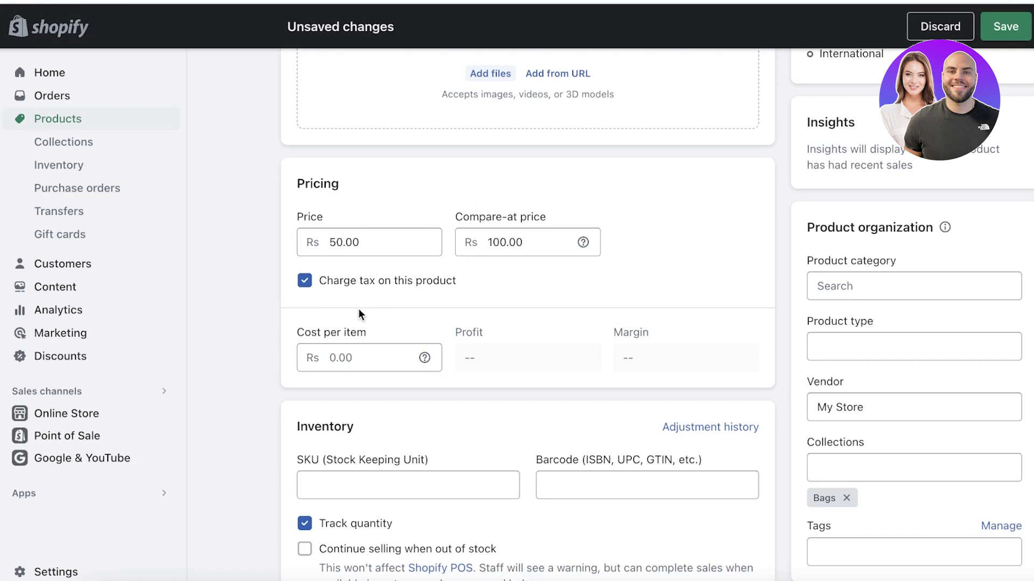
scroll(357, 309, down, 3)
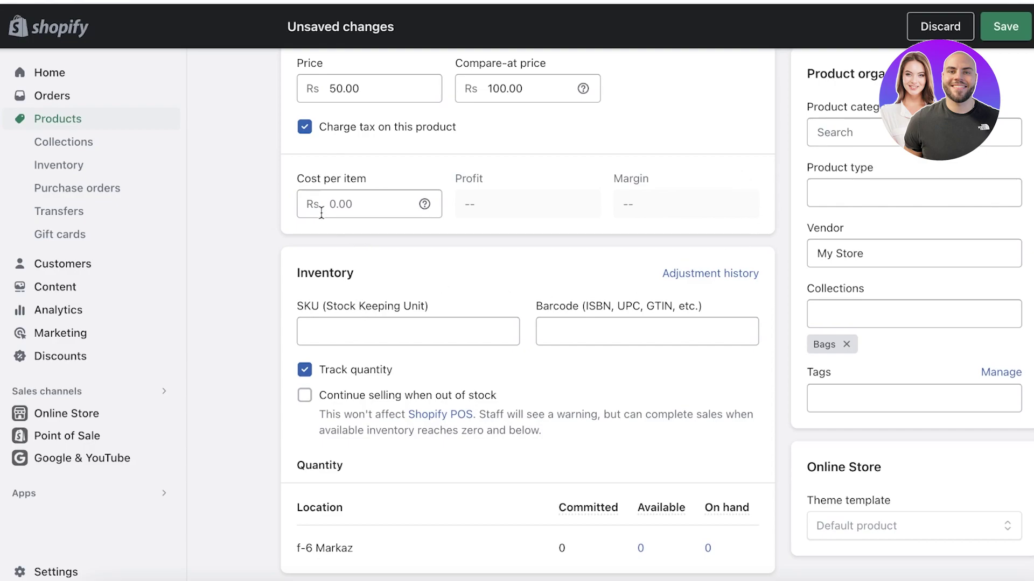
click(1003, 28)
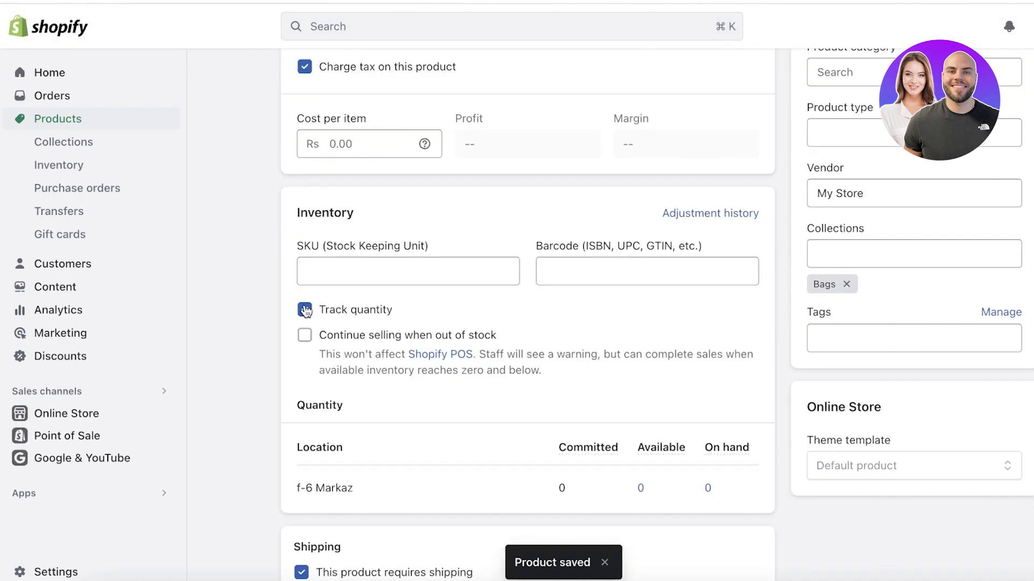
- Turn off the bag's quantity tracking, save, and return to the products list
click(304, 309)
key(super+s)
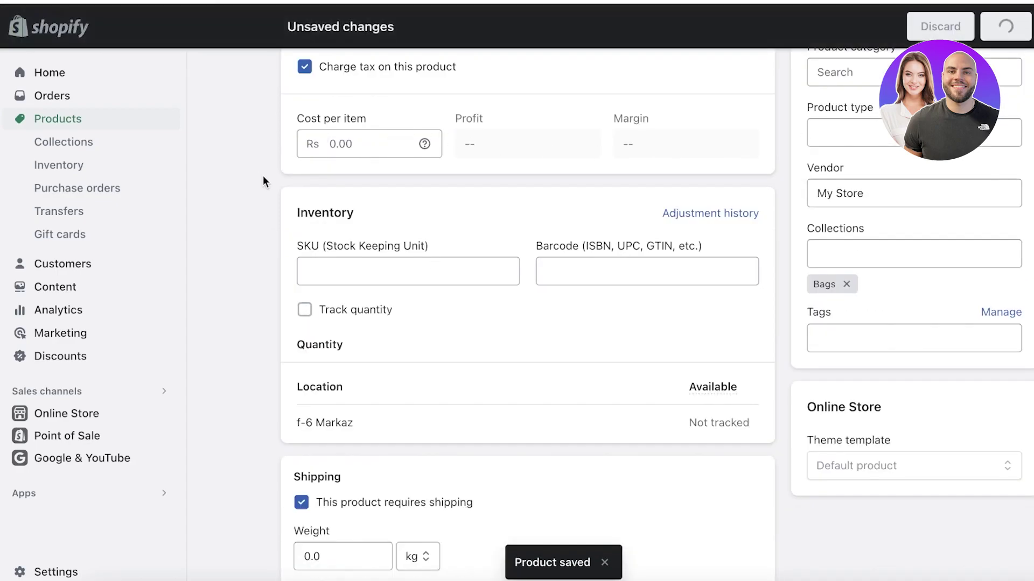
click(92, 122)
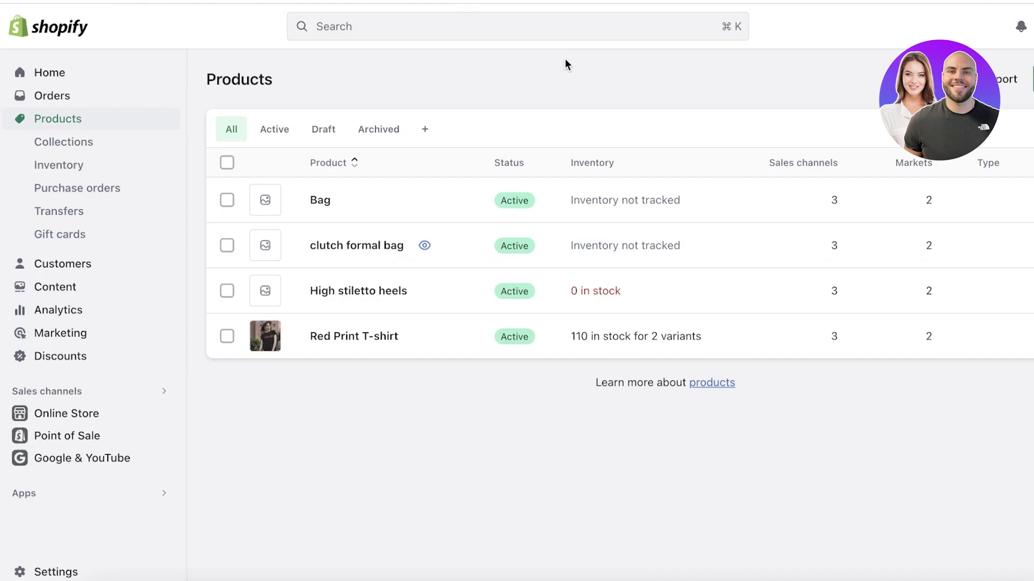
- Open Red Print T-shirt and scroll its variants table to check both Rs 100.00 variants' stock
click(360, 336)
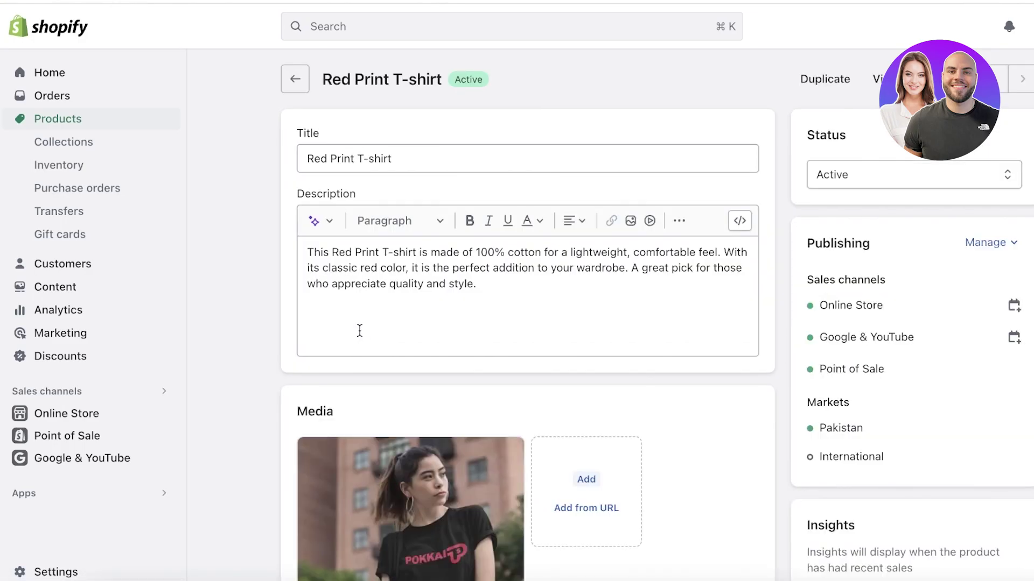
scroll(357, 323, down, 10)
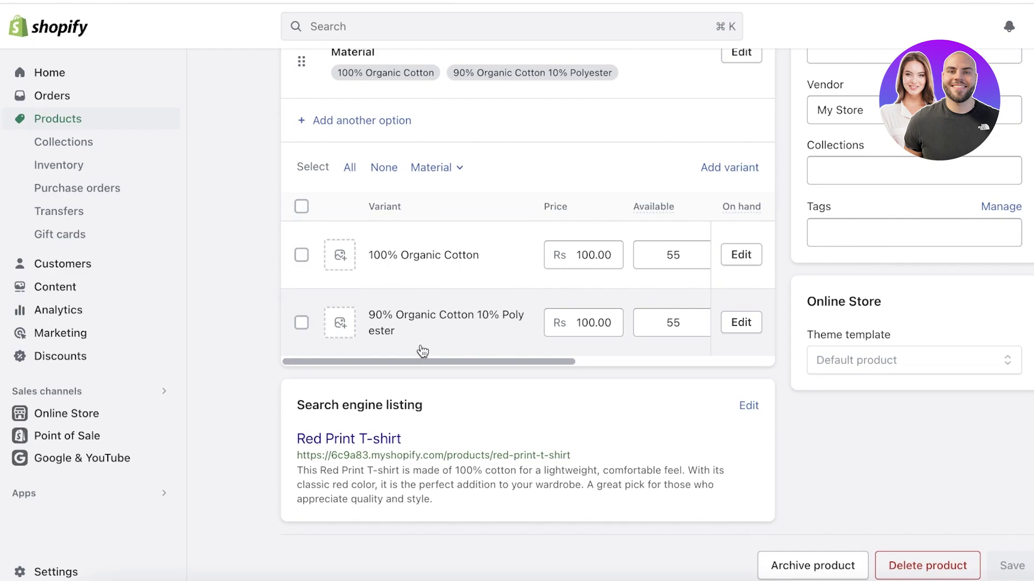
drag(418, 364, 379, 325)
click(673, 322)
drag(542, 363, 699, 347)
scroll(704, 260, up, 5)
scroll(704, 261, down, 3)
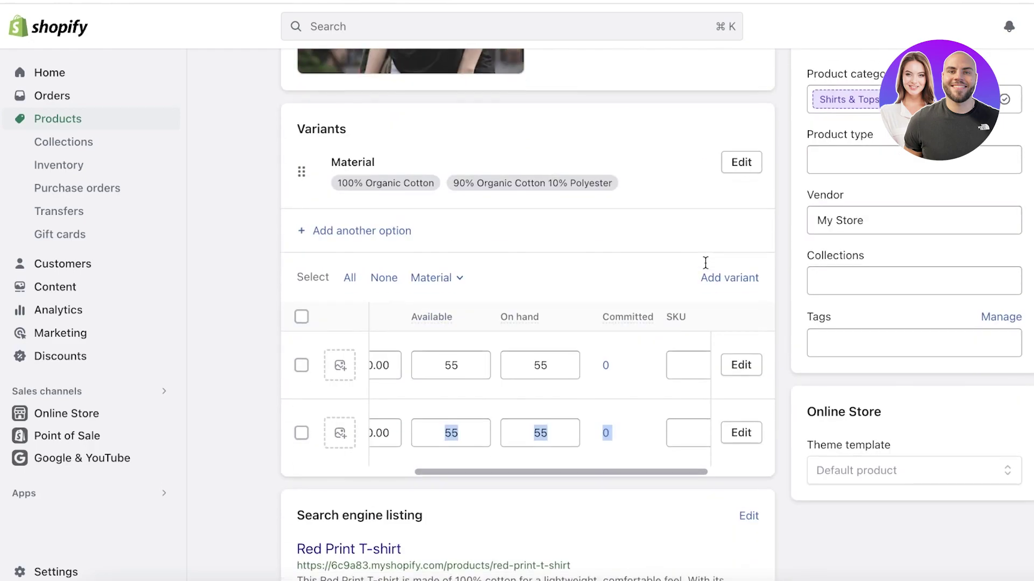
- Set the 100% Organic Cotton variant's price to 60.00 and its compare-at price to 100.00
click(740, 364)
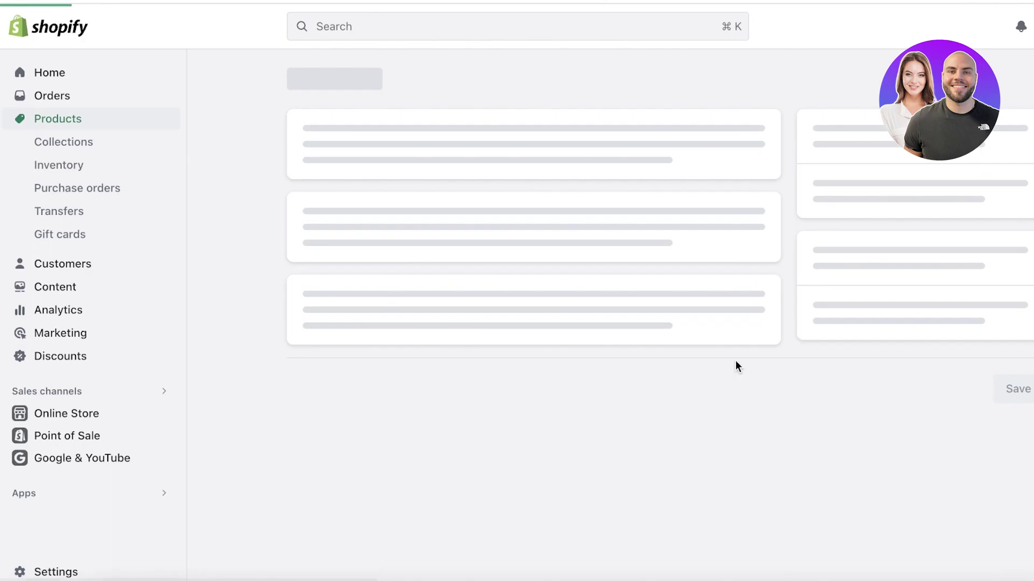
scroll(737, 366, down, 2)
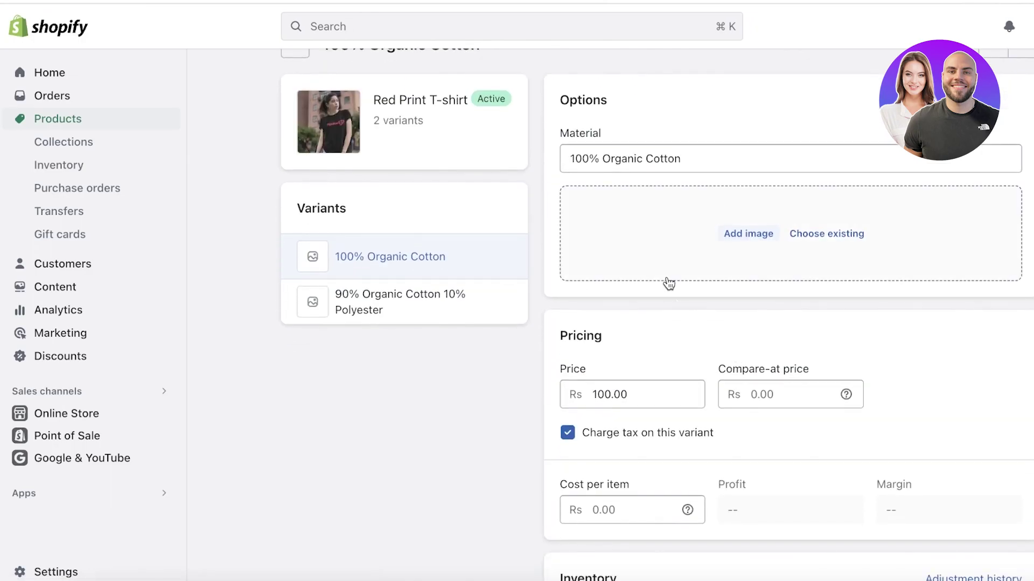
scroll(822, 304, down, 10)
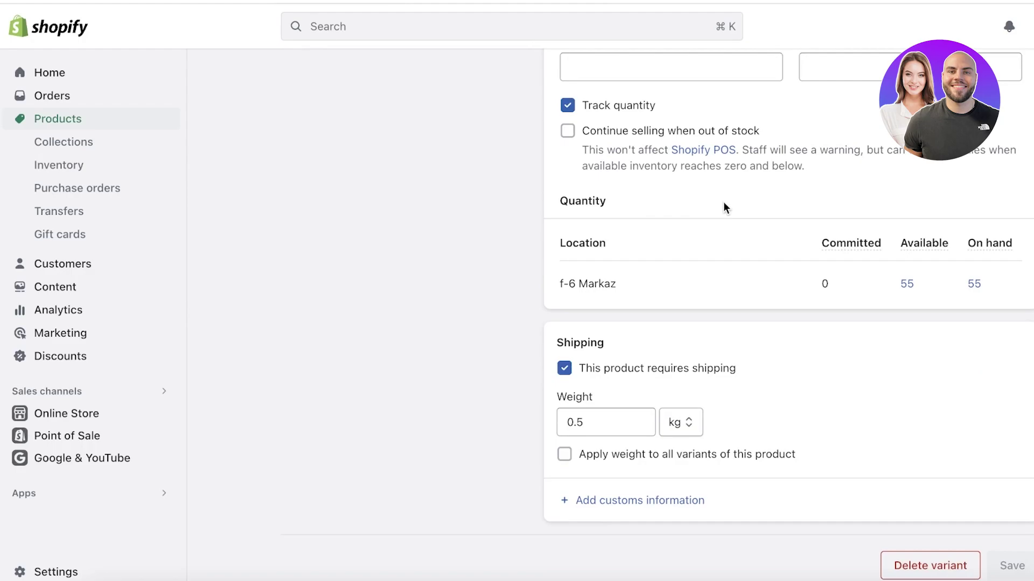
scroll(722, 207, up, 10)
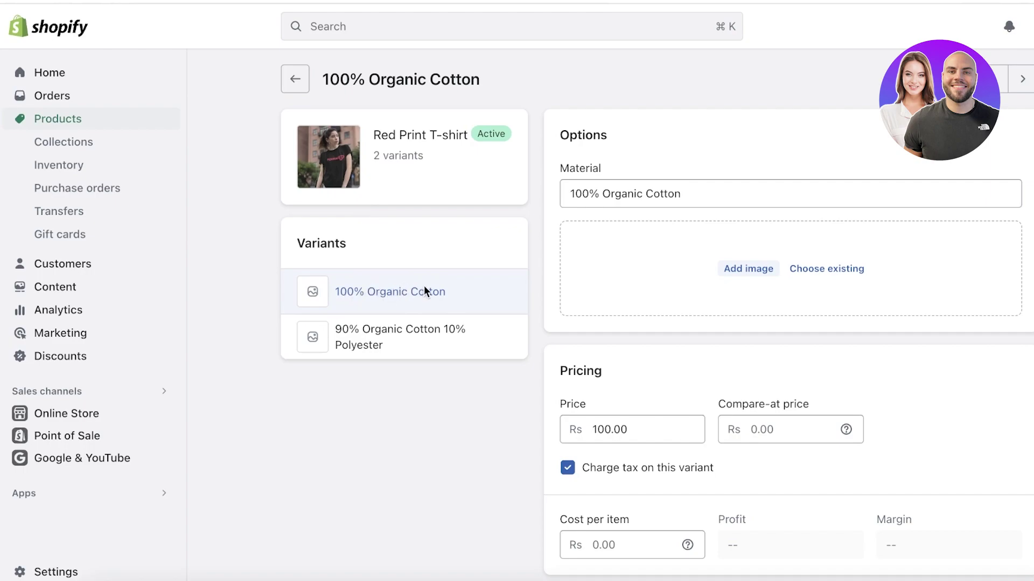
scroll(424, 292, down, 1)
click(635, 390)
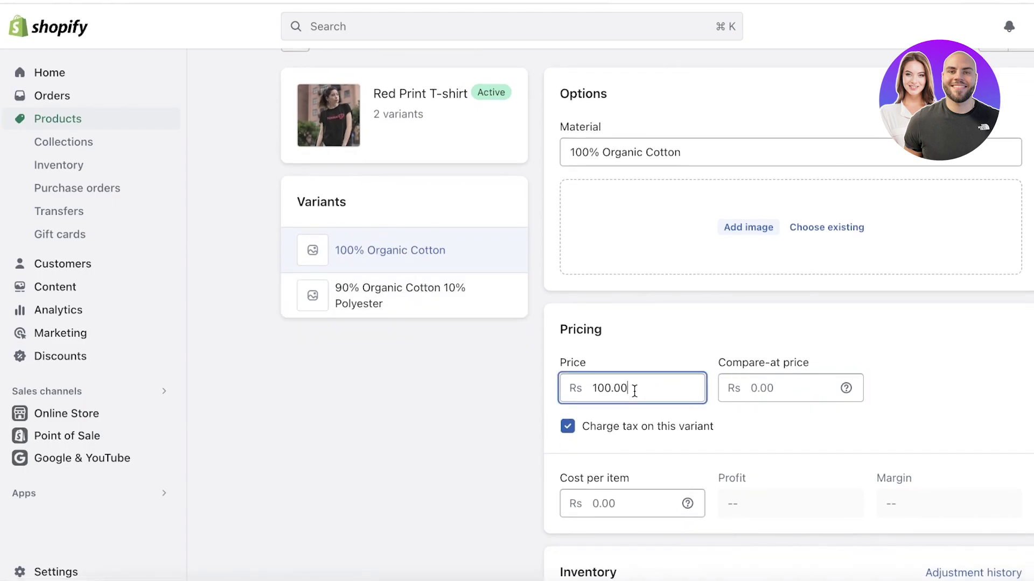
double_click(634, 390)
text(60)
click(776, 385)
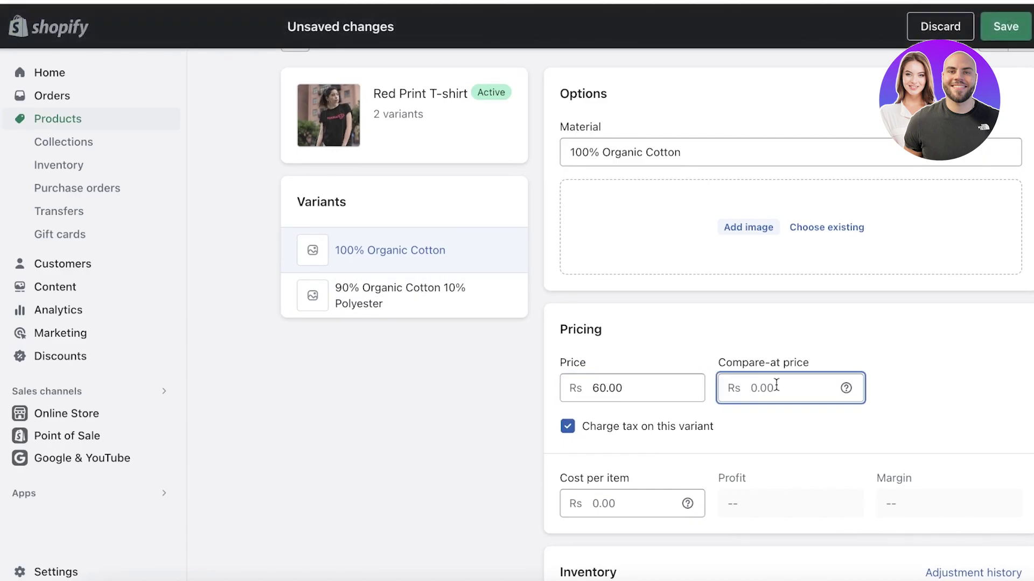
text(100)
- Keep the unsaved changes on the page and save the variant's new prices
click(438, 275)
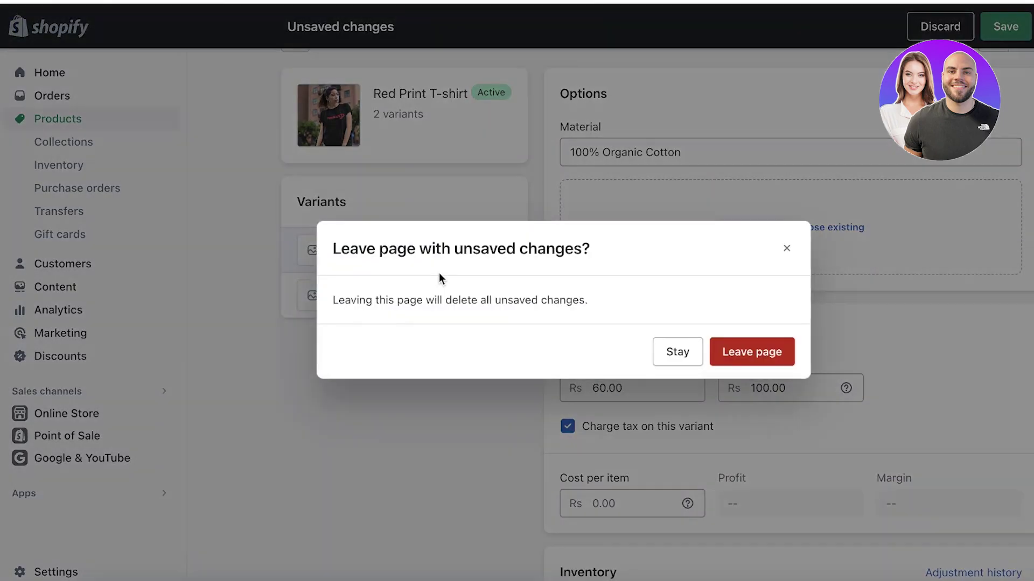
click(678, 351)
click(1005, 26)
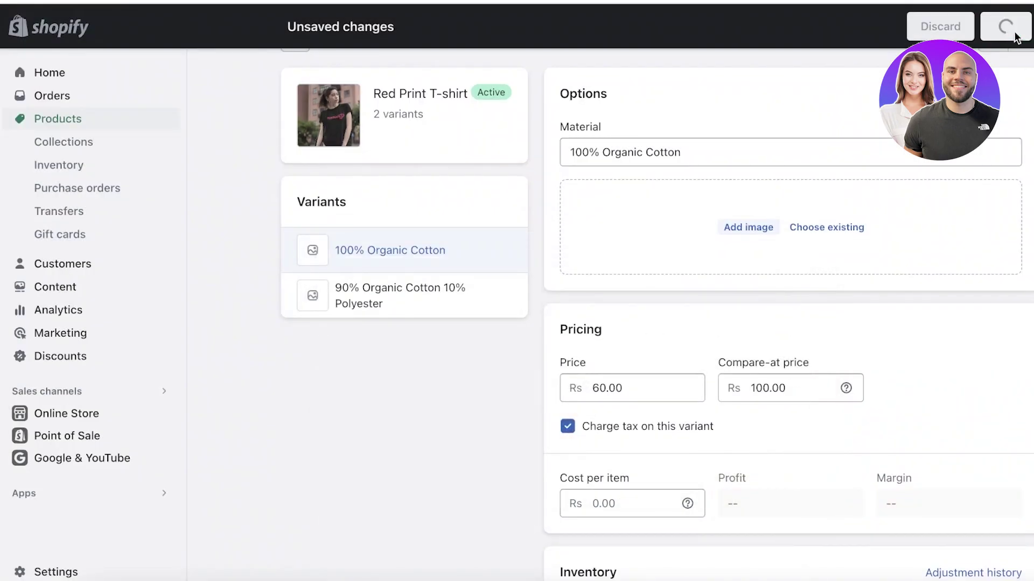
- Set the 90% Organic Cotton 10% Polyester variant's price to 50.00 with a 100.00 compare-at price
click(403, 306)
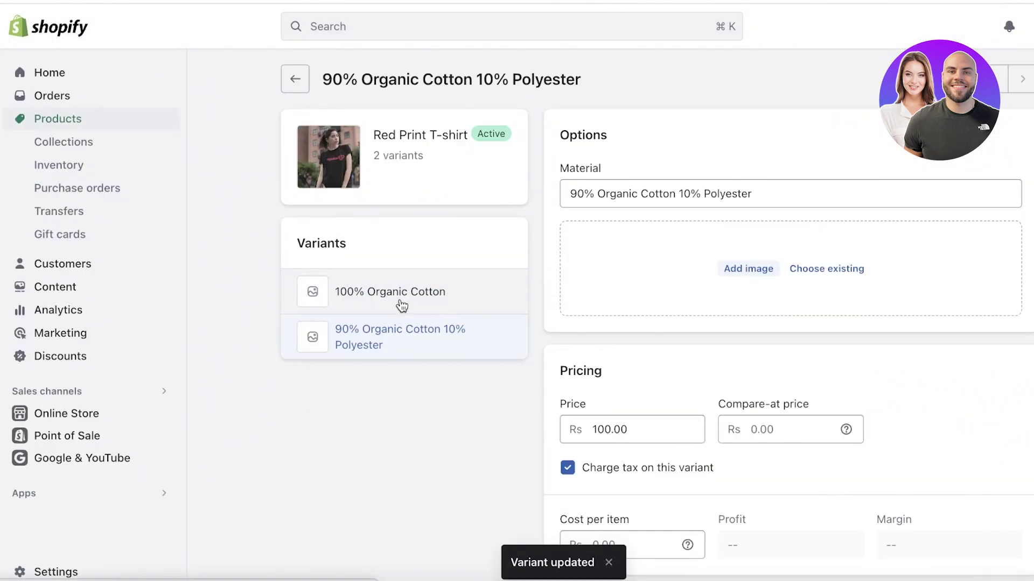
scroll(368, 321, down, 5)
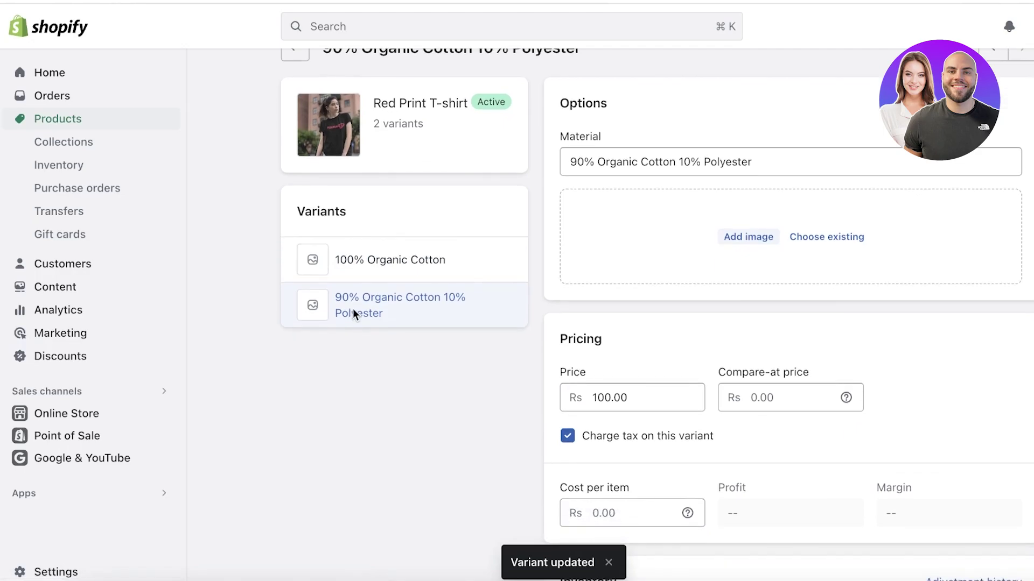
double_click(617, 234)
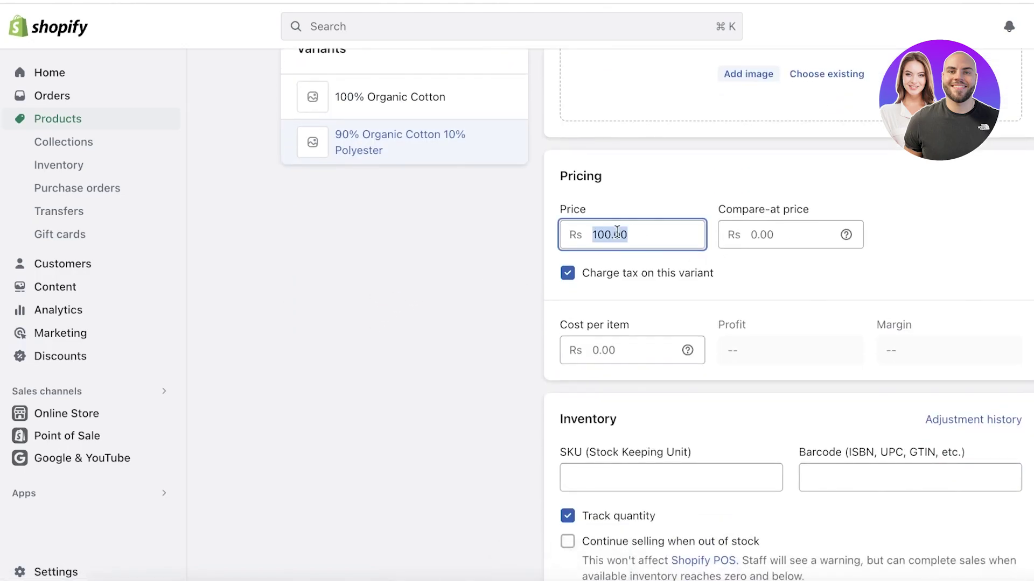
text(50)
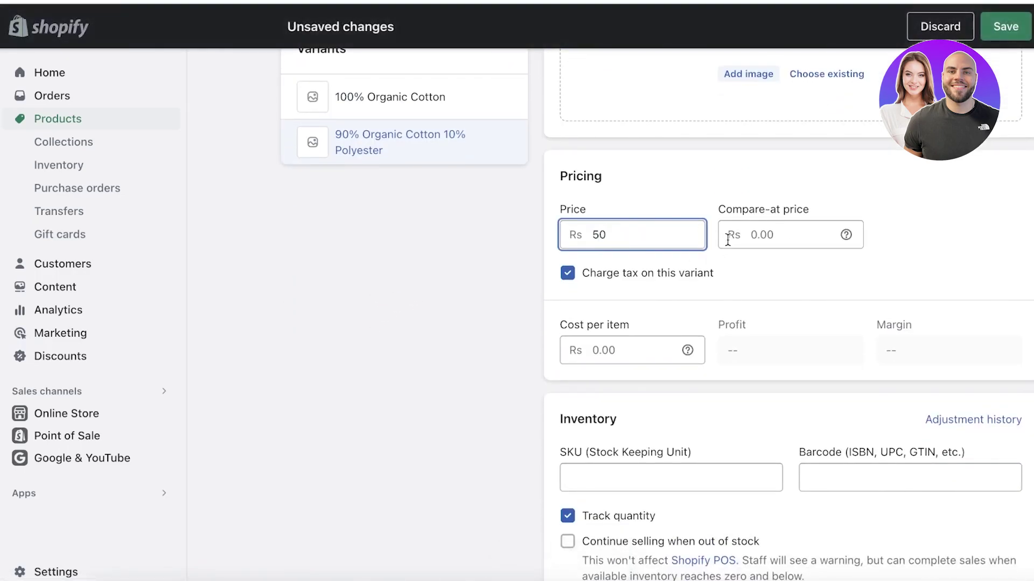
click(733, 242)
click(750, 233)
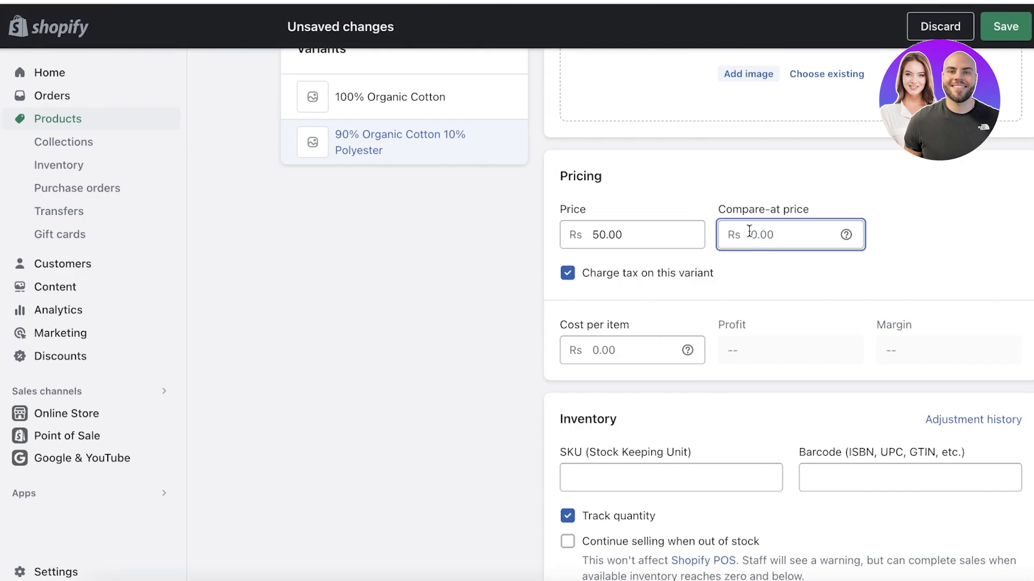
text(100)
- Save the blend variant's pricing and go back to the Products list
click(1003, 31)
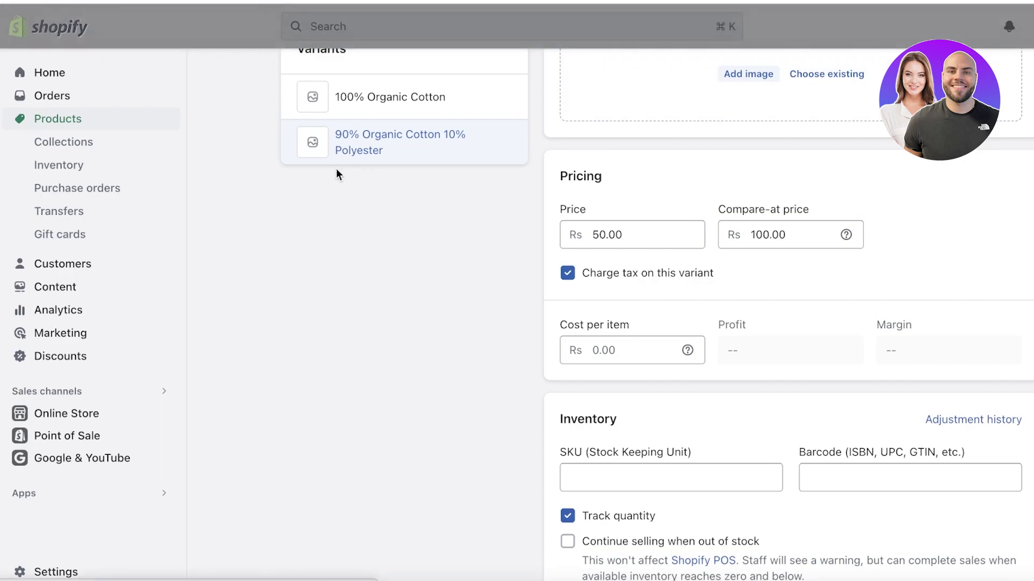
scroll(369, 166, up, 4)
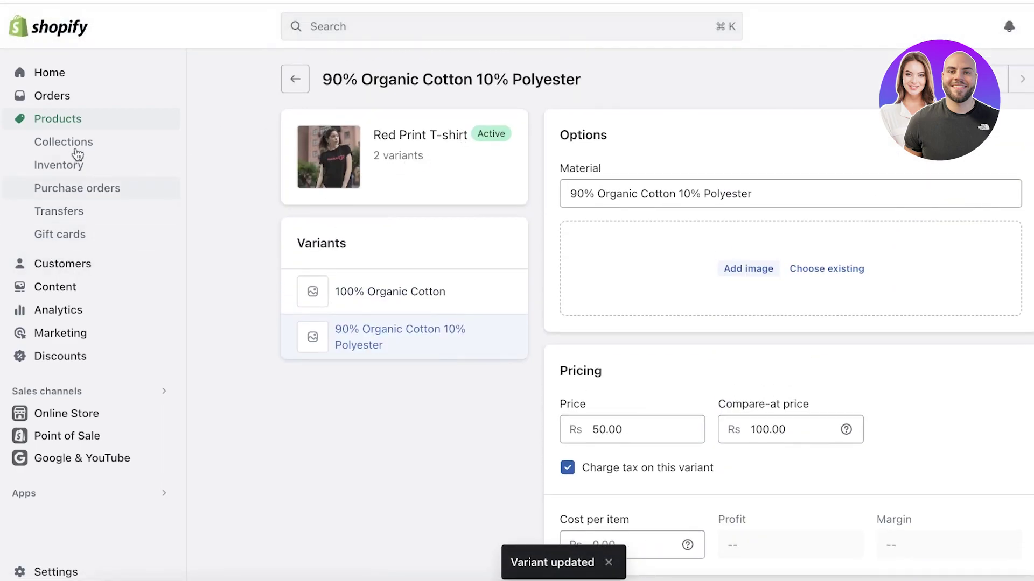
click(82, 124)
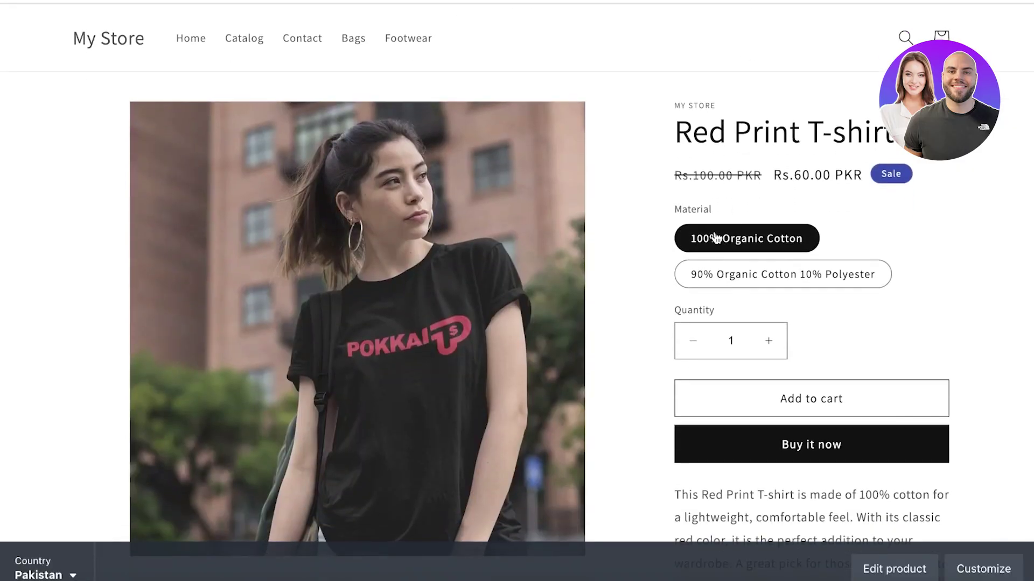
- Verify the storefront shows the 90% Organic Cotton 10% Polyester shirt at Rs.50.00, then return to admin
click(820, 285)
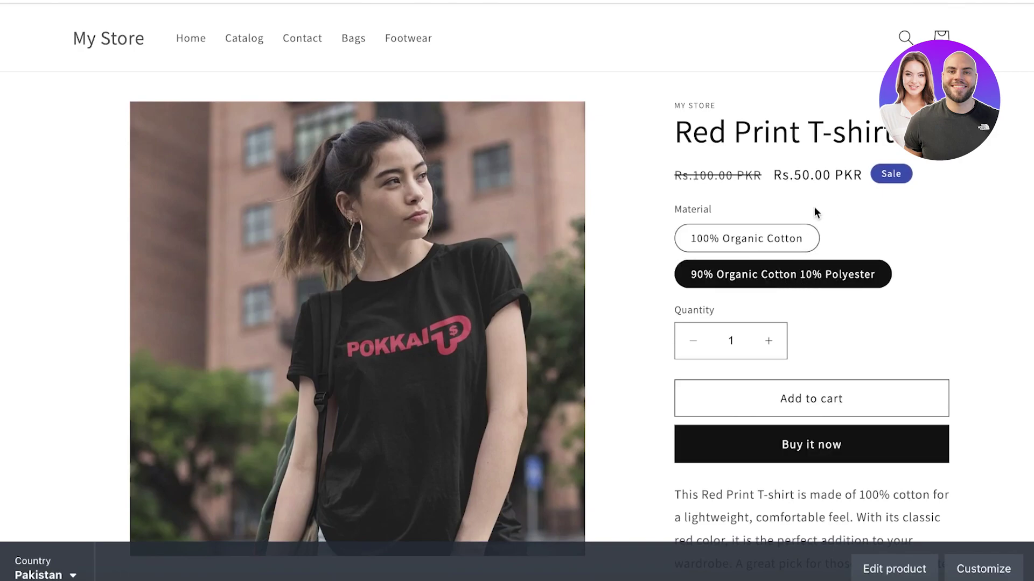
drag(793, 175, 829, 175)
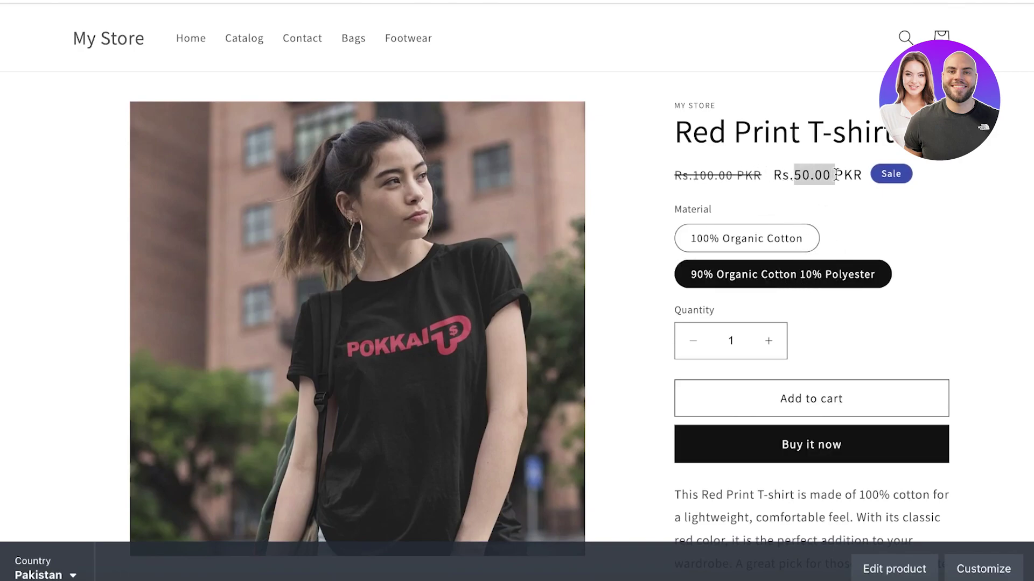
click(828, 176)
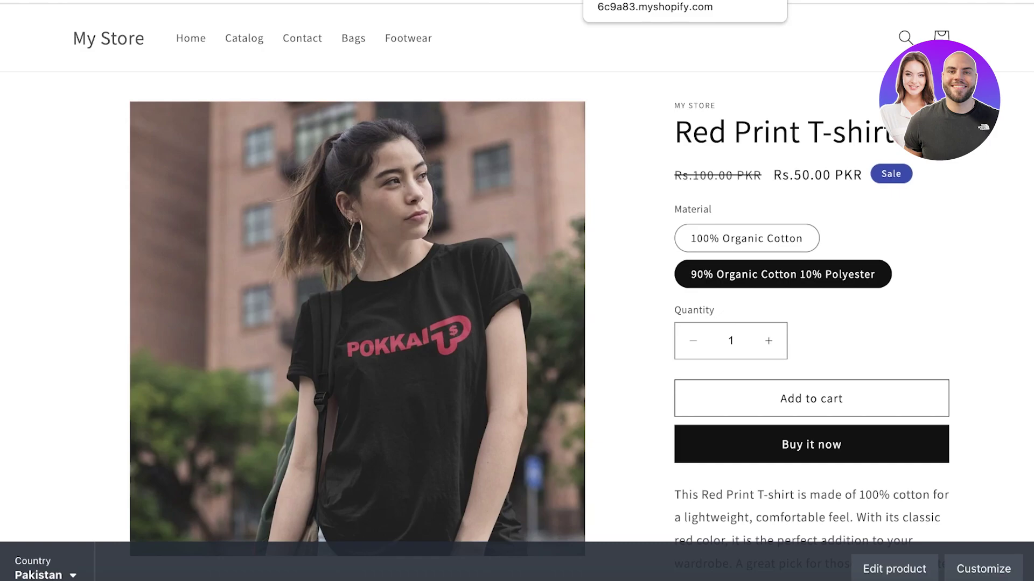
click(512, 1)
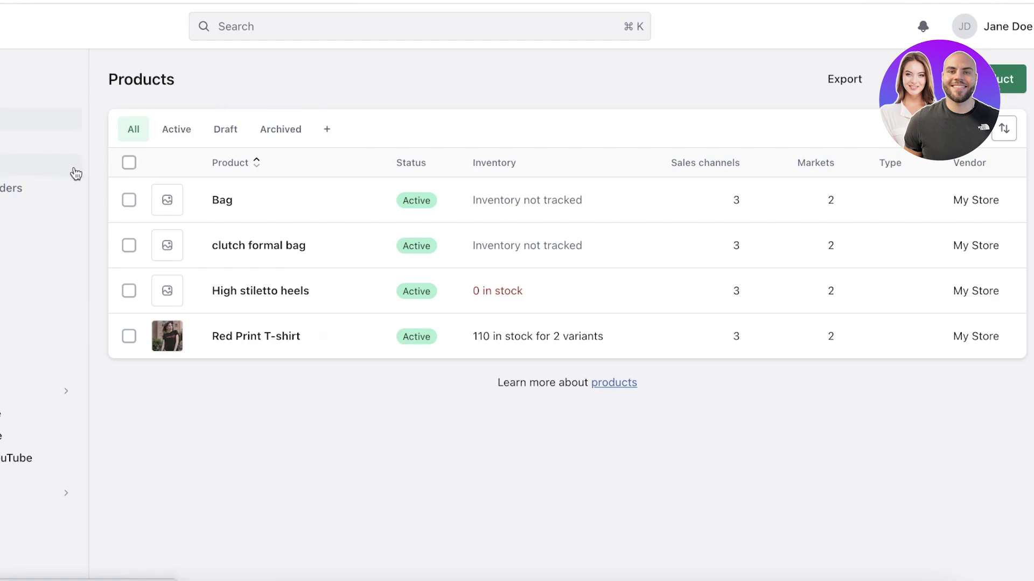
- Select all four products in the Products list and open them in the bulk editor
click(129, 164)
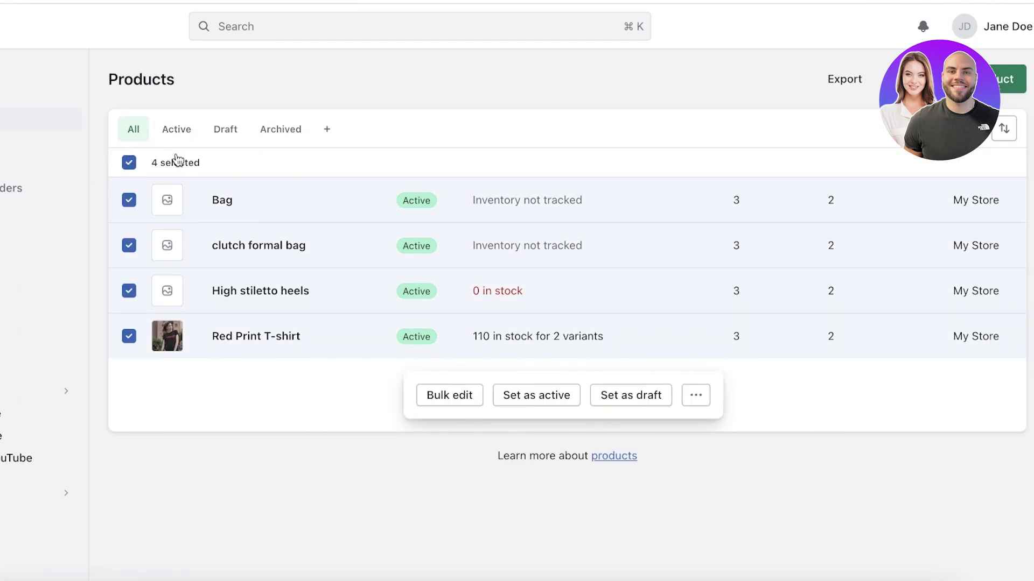
click(446, 395)
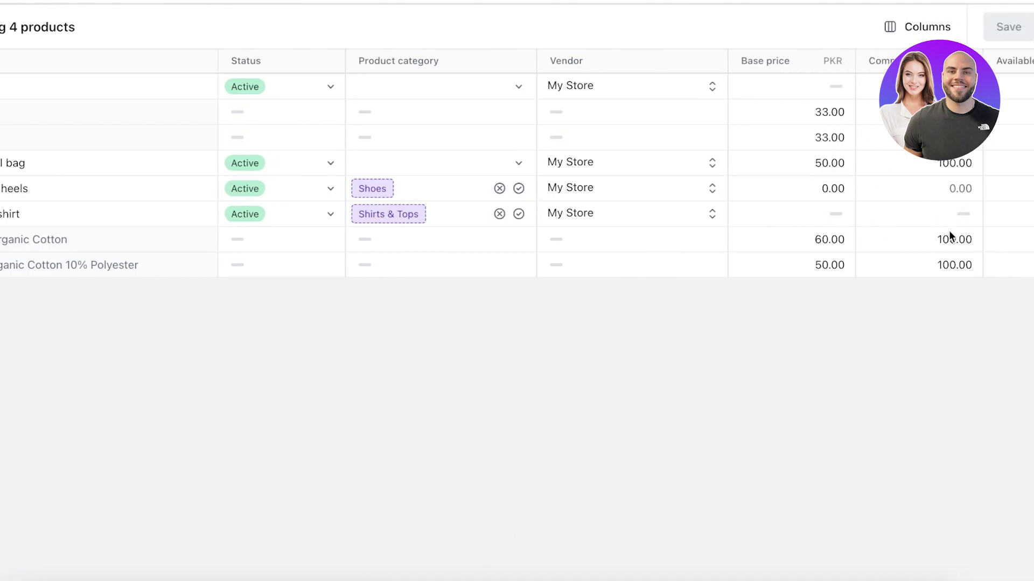
- Hide the Status, Product category and Vendor columns, leaving base and compare-at prices
click(902, 31)
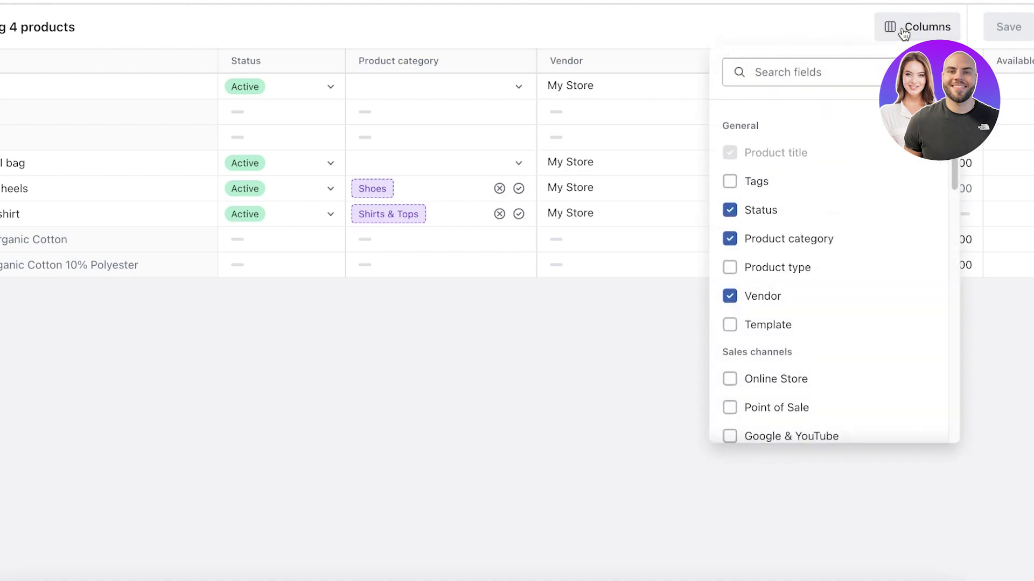
scroll(809, 217, down, 5)
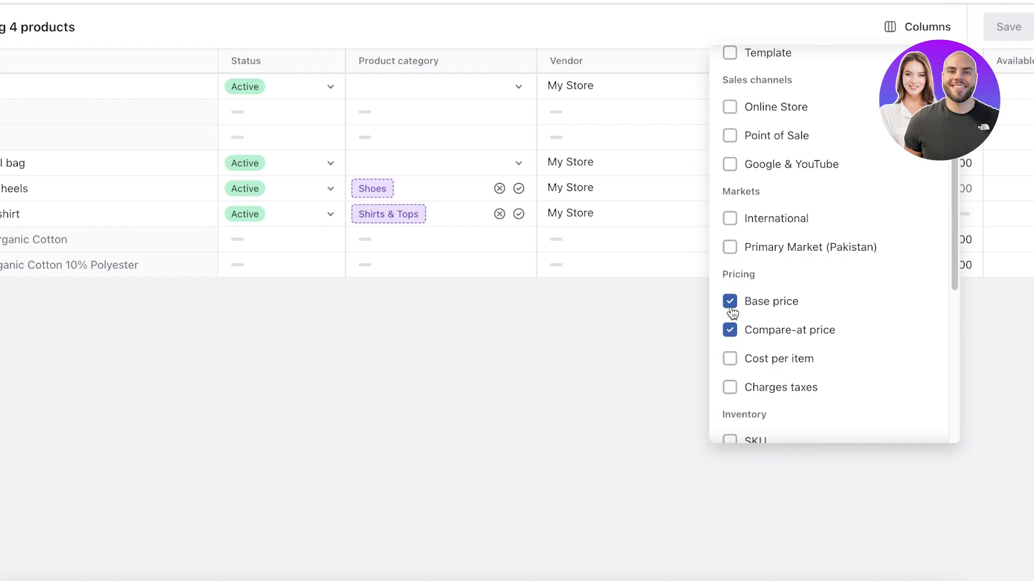
scroll(733, 280, up, 5)
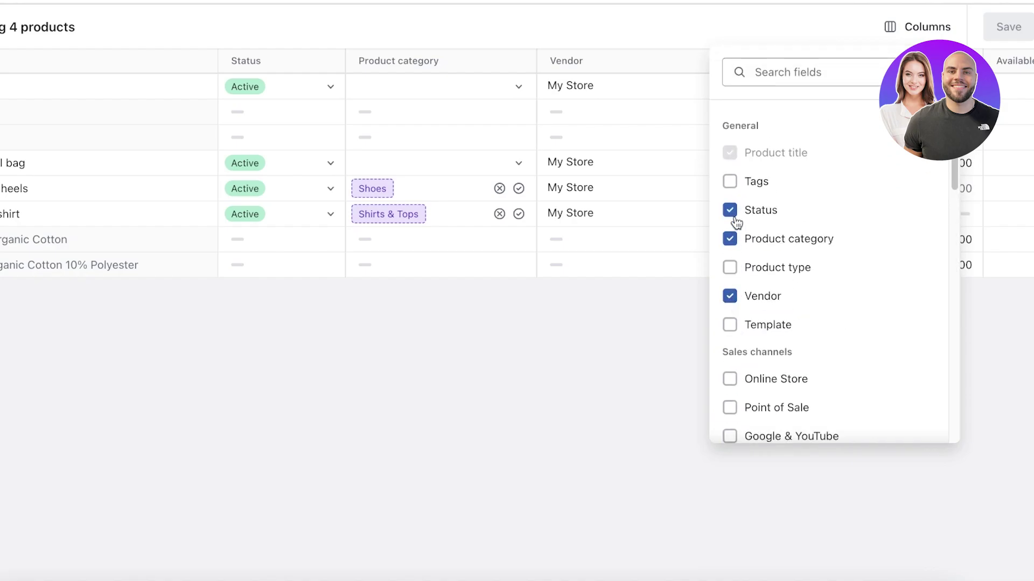
click(732, 212)
click(730, 238)
click(730, 295)
scroll(757, 253, down, 4)
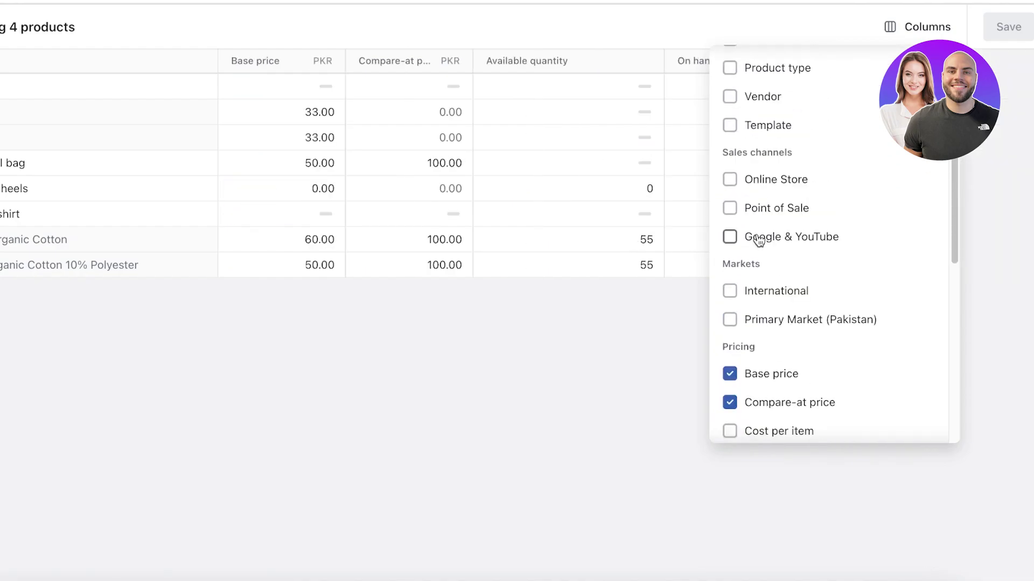
scroll(751, 258, down, 8)
scroll(748, 241, up, 6)
scroll(750, 249, down, 2)
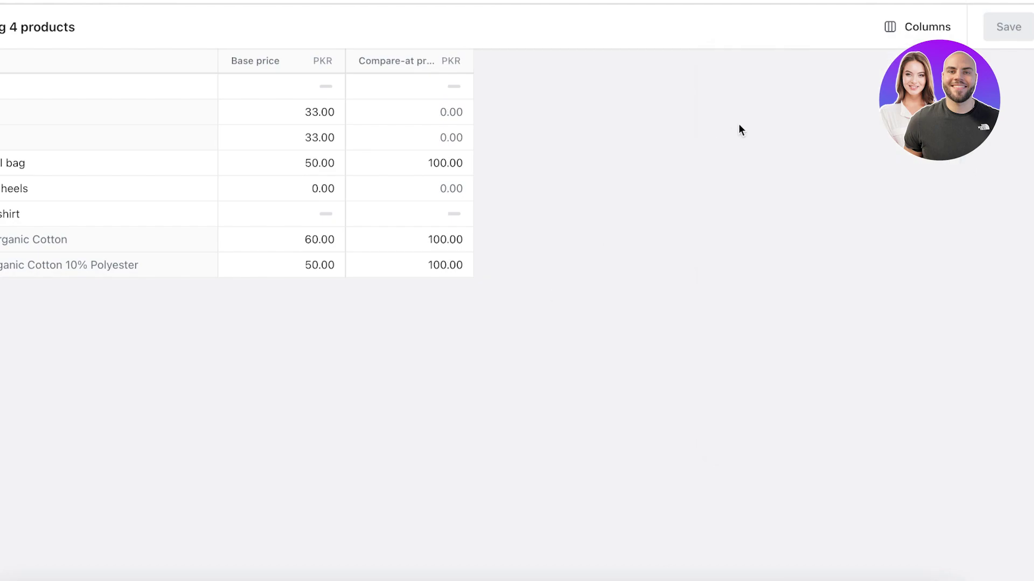
click(305, 105)
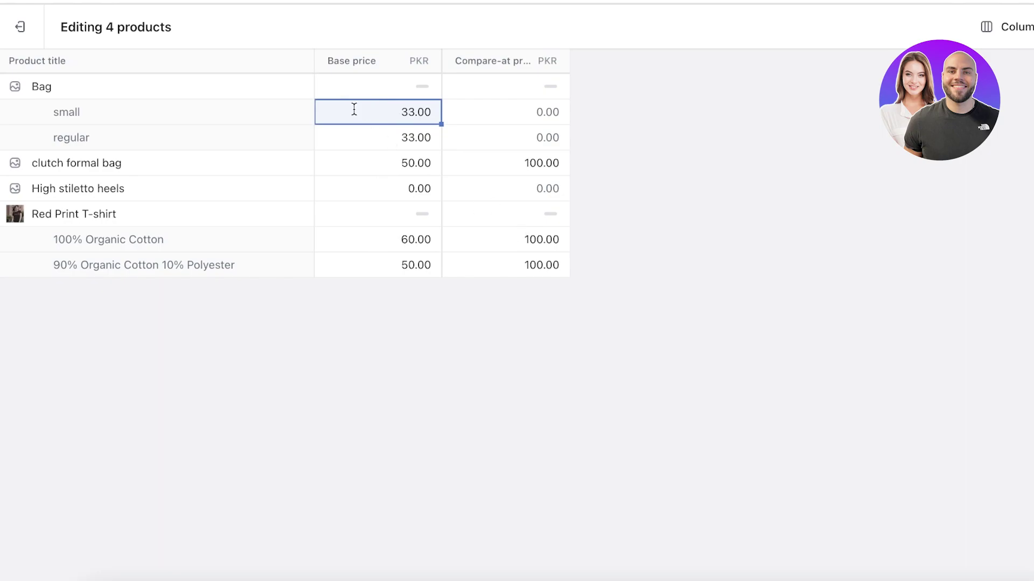
- Give the small Bag variant a 10.00 base price and a 33.00 compare-at price
double_click(376, 111)
click(380, 84)
click(380, 110)
double_click(380, 110)
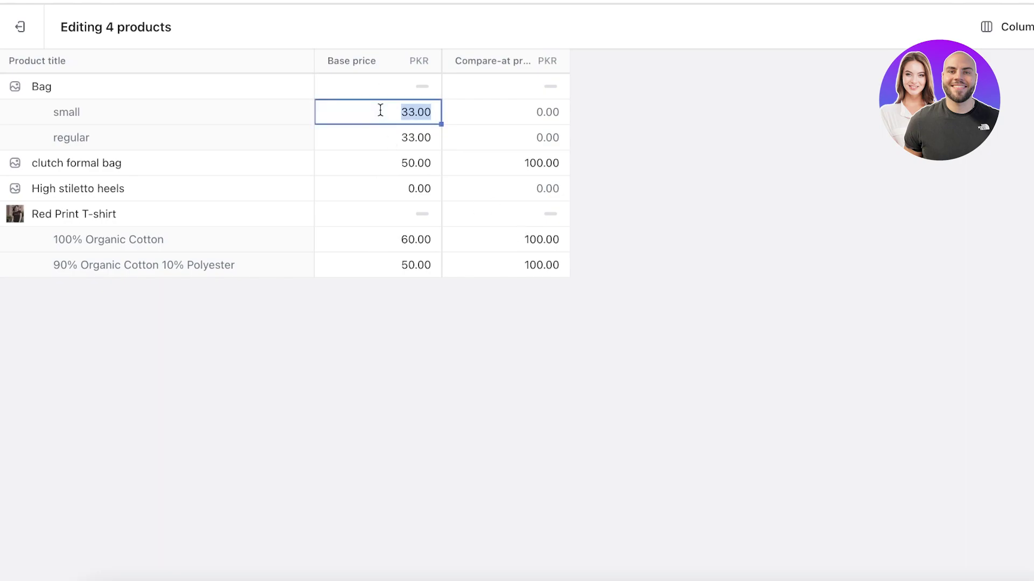
text(10)
click(496, 110)
click(496, 110)
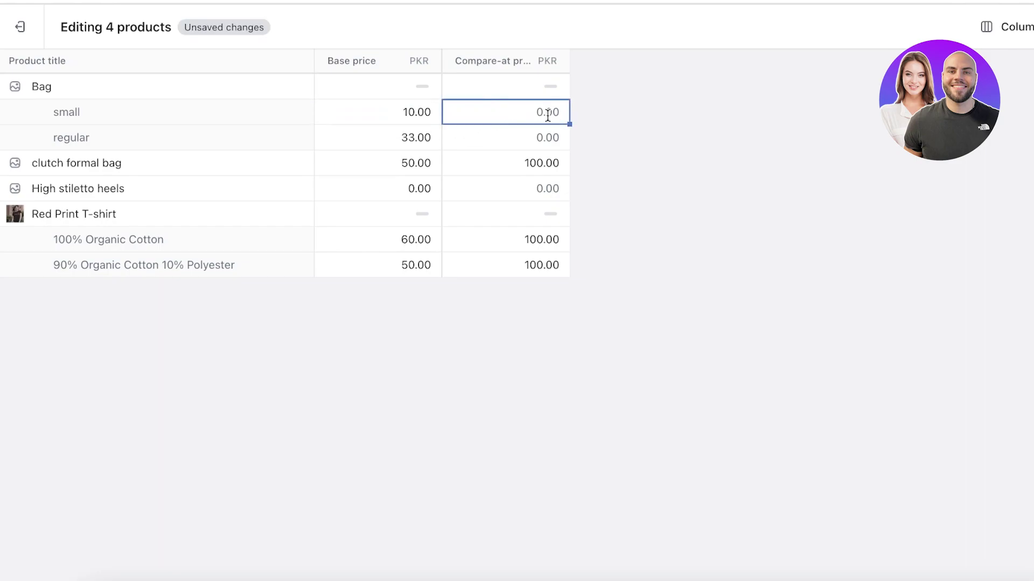
text(33)
- Give the regular Bag variant a 33.00 compare-at and 20.00 base price, then save the bulk edits
click(549, 138)
text(33)
click(413, 142)
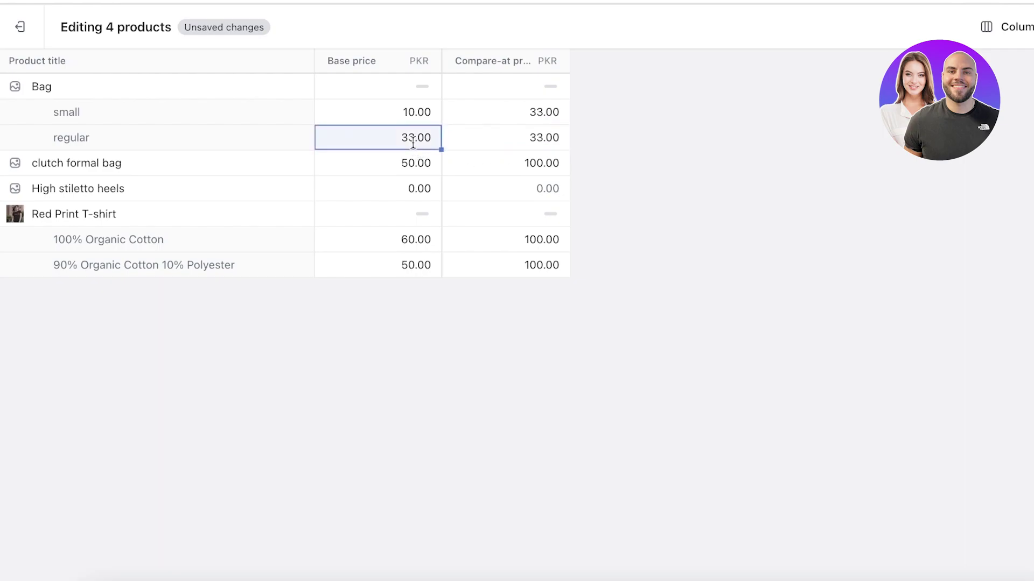
click(413, 142)
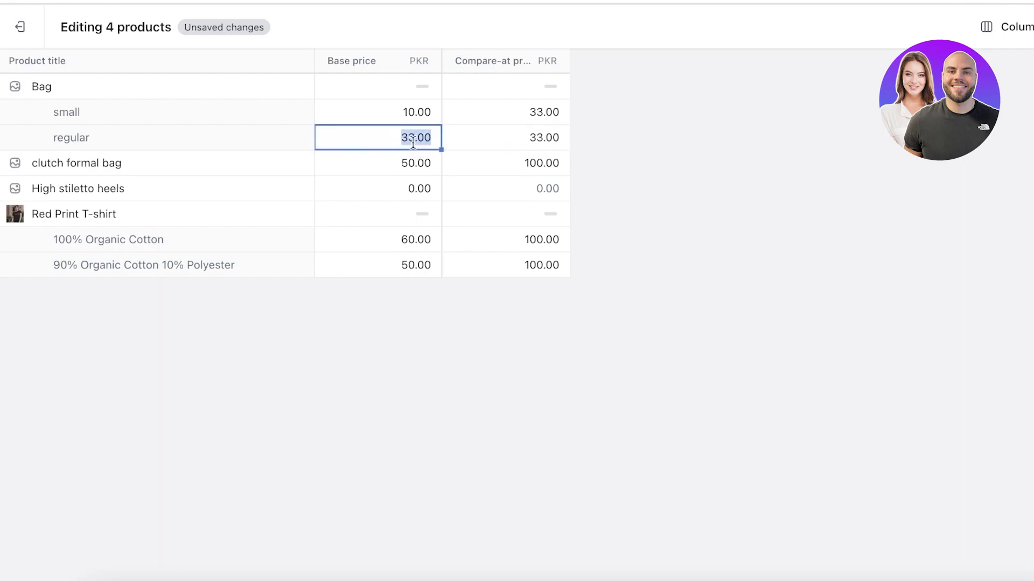
text(20)
click(541, 148)
click(426, 164)
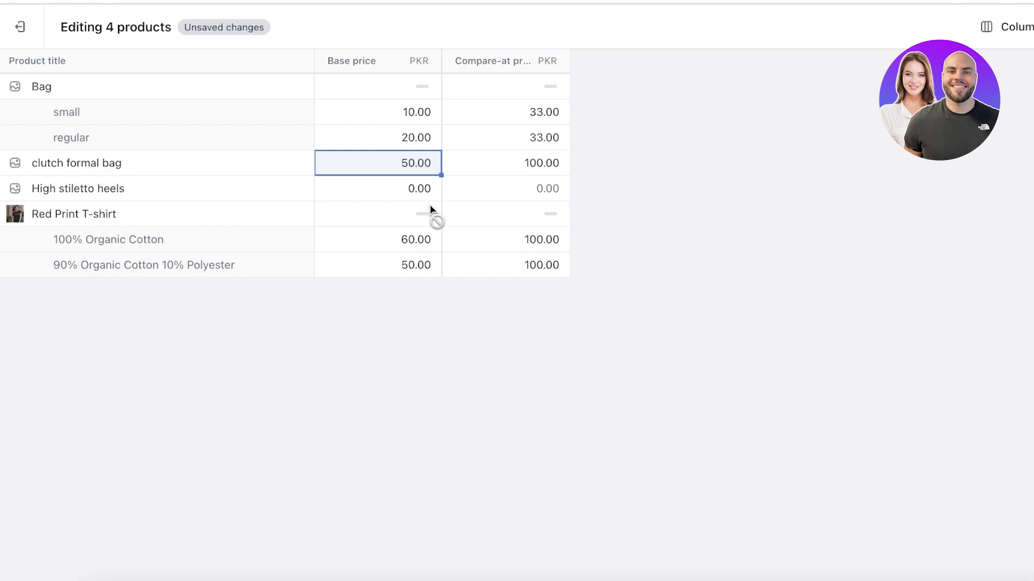
click(1014, 29)
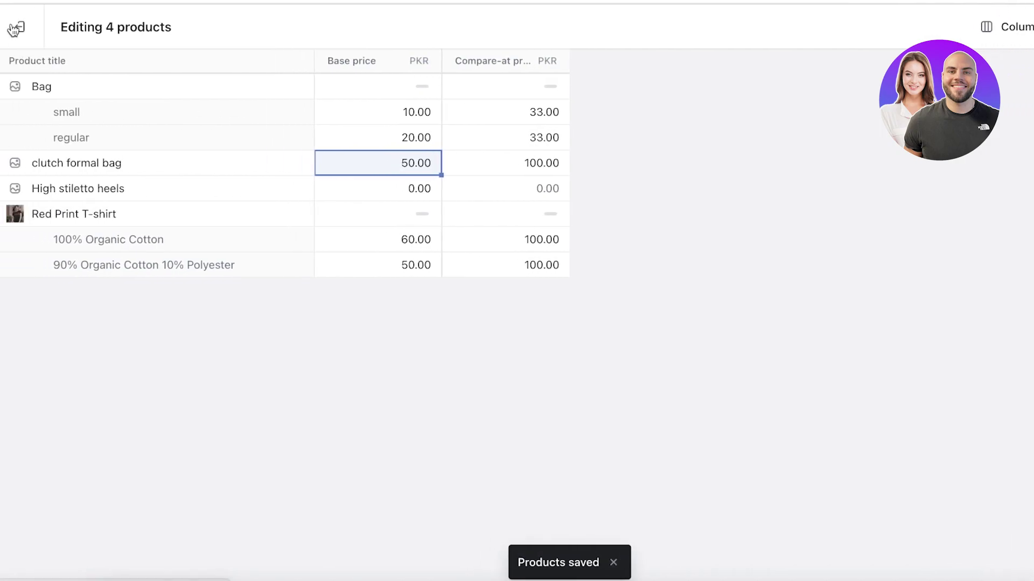
- Exit the saved bulk editor back to the Products list
click(16, 28)
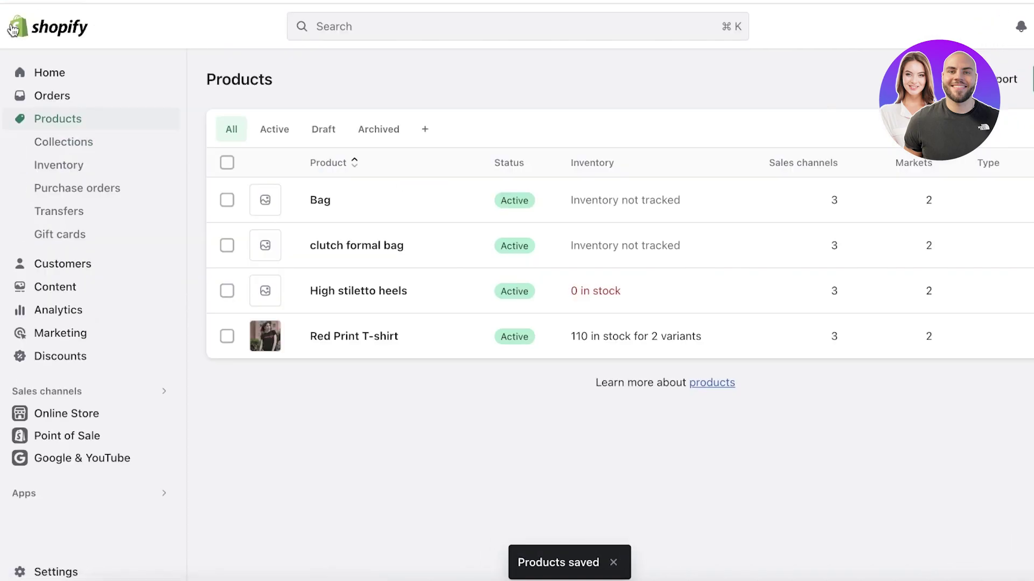